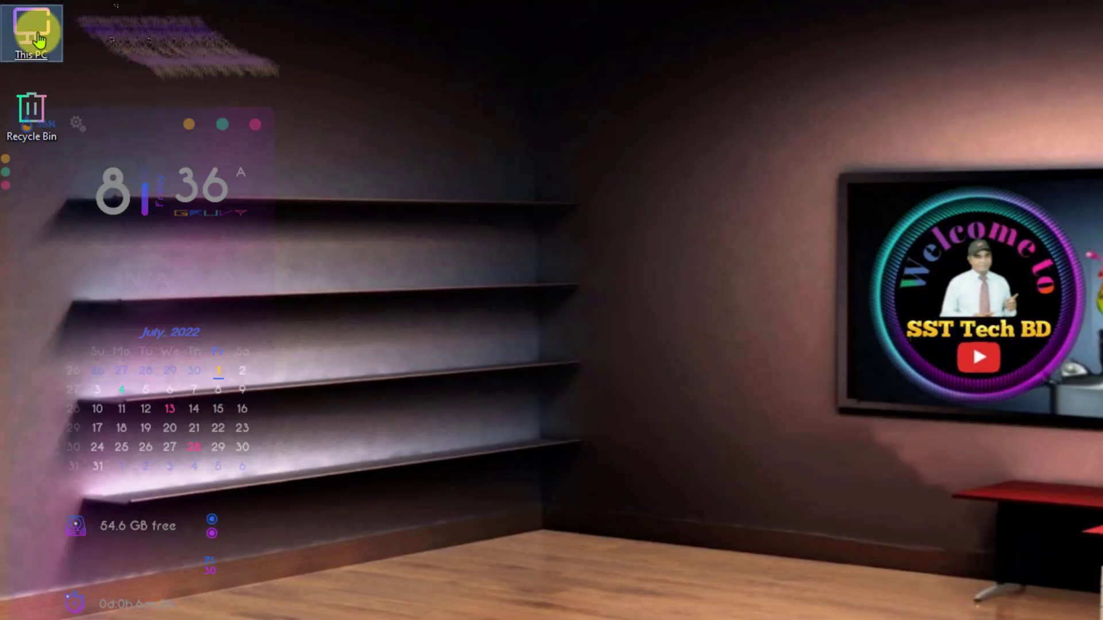
Open the properties of This PC and check the installed RAM in the device specifications.
right_click(38, 39)
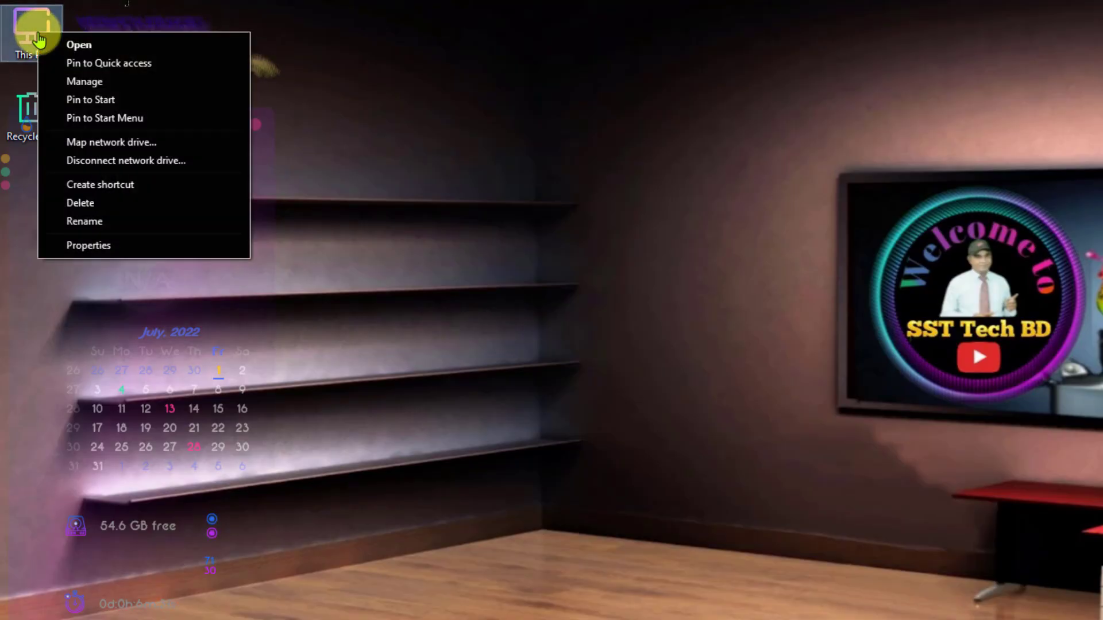
click(91, 246)
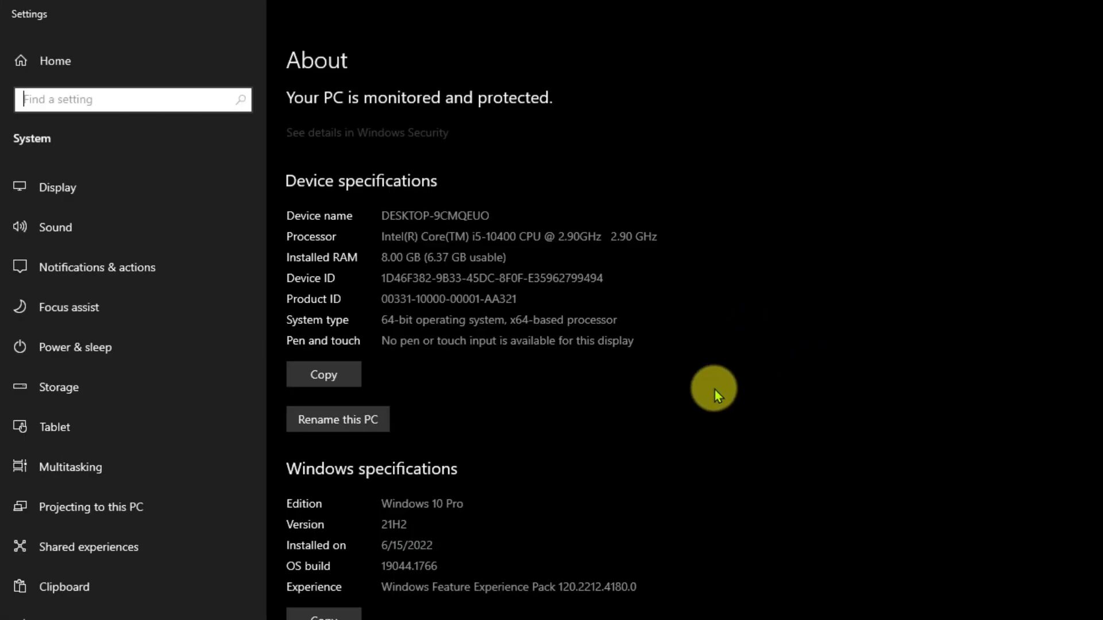
click(283, 258)
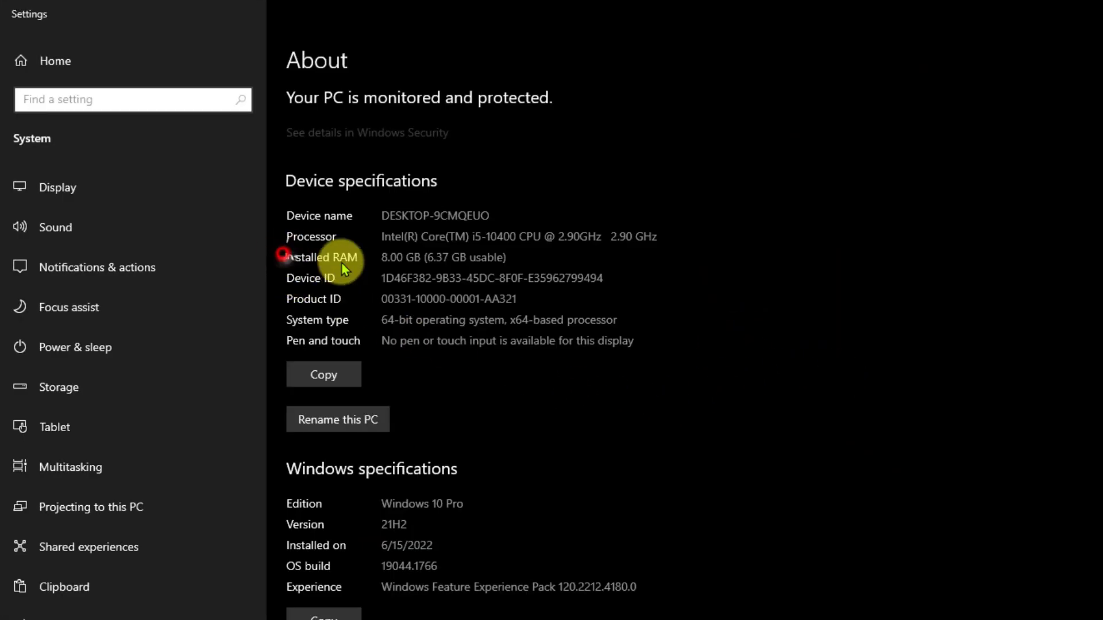
triple_click(379, 259)
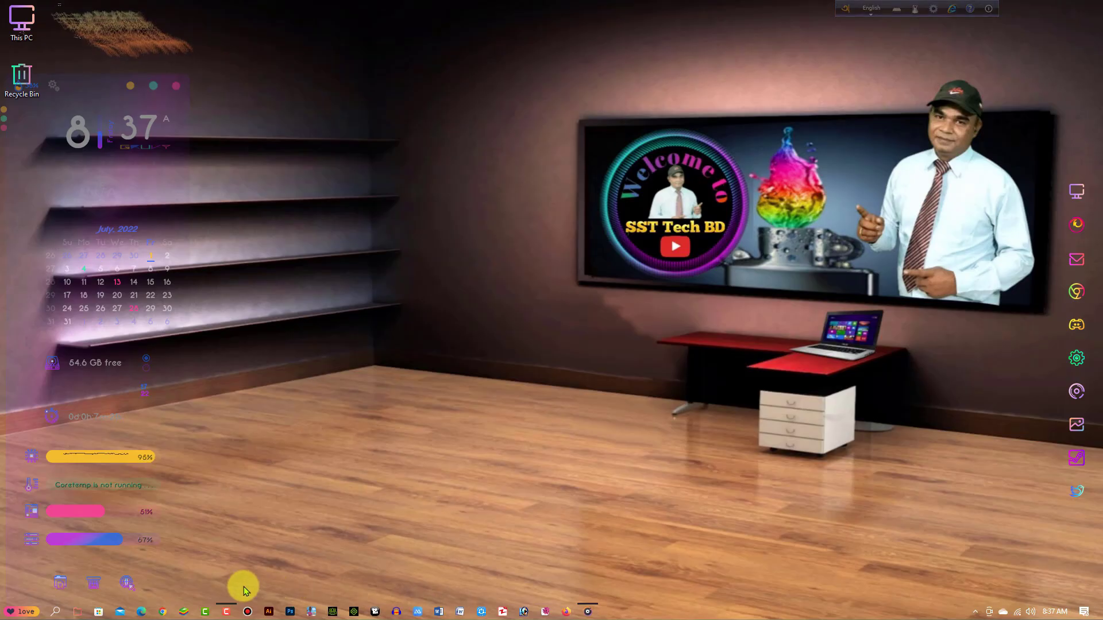
Open Google in Chrome and search for bluestacks 5.
click(1076, 289)
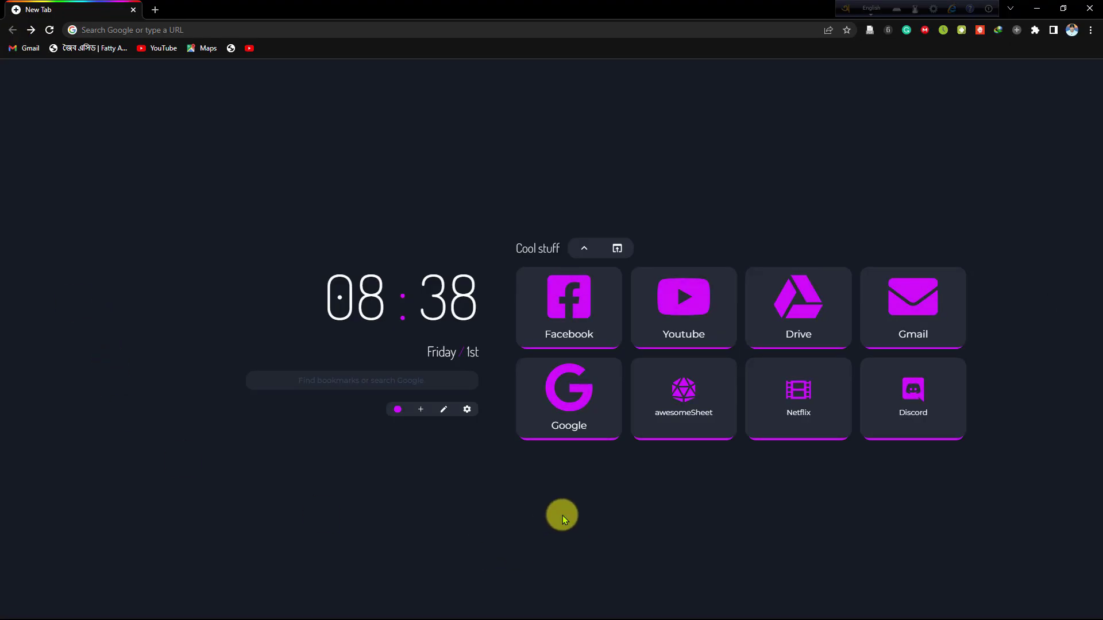
click(569, 395)
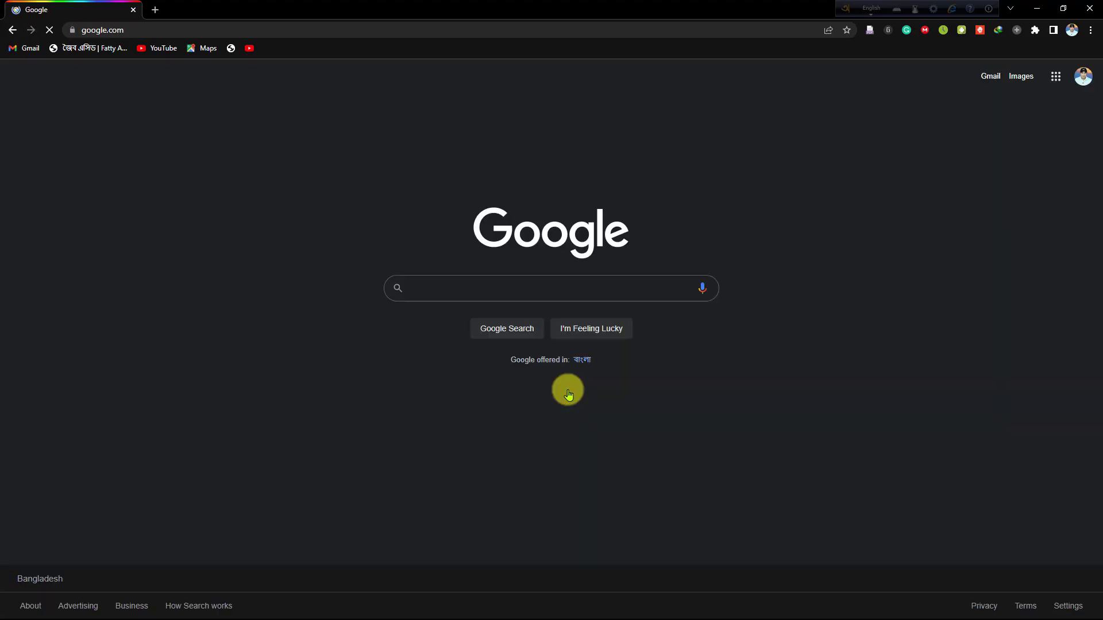
click(435, 285)
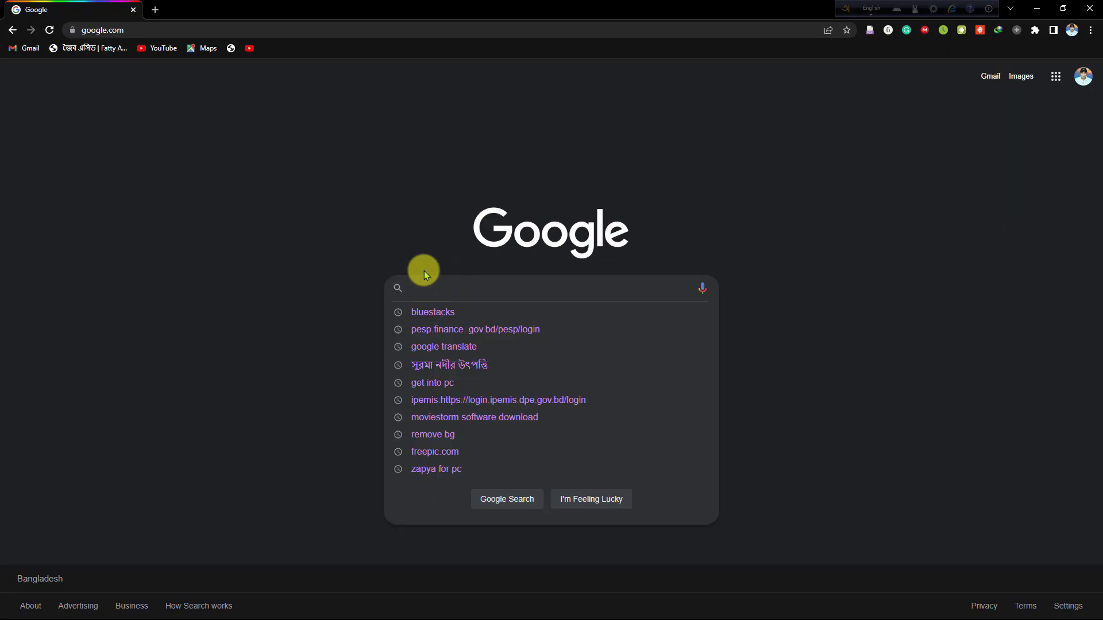
text(blu)
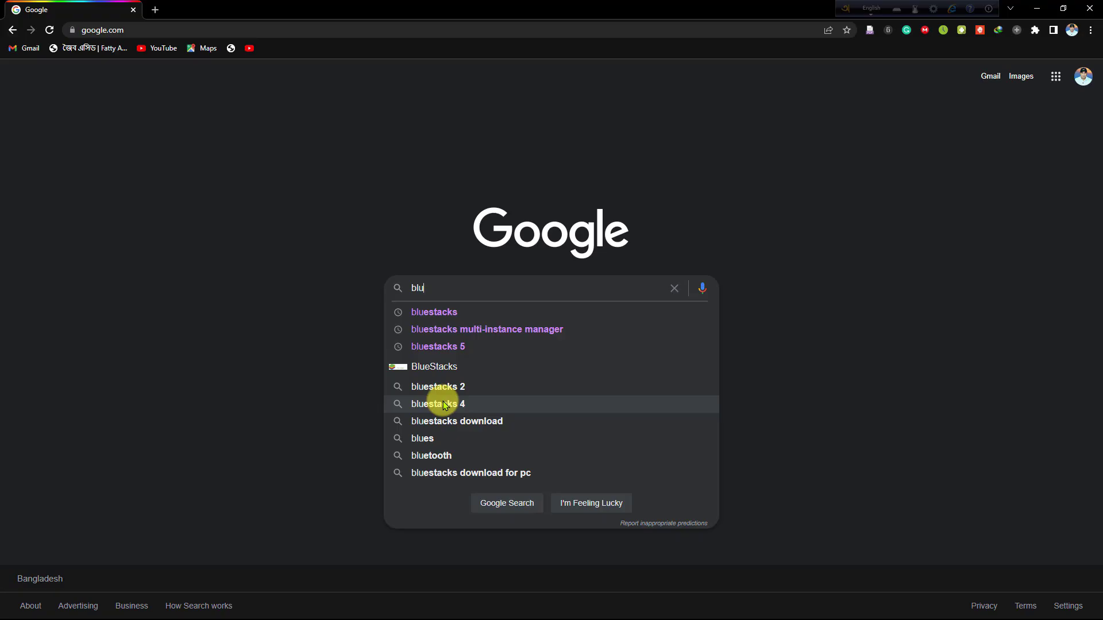
click(432, 347)
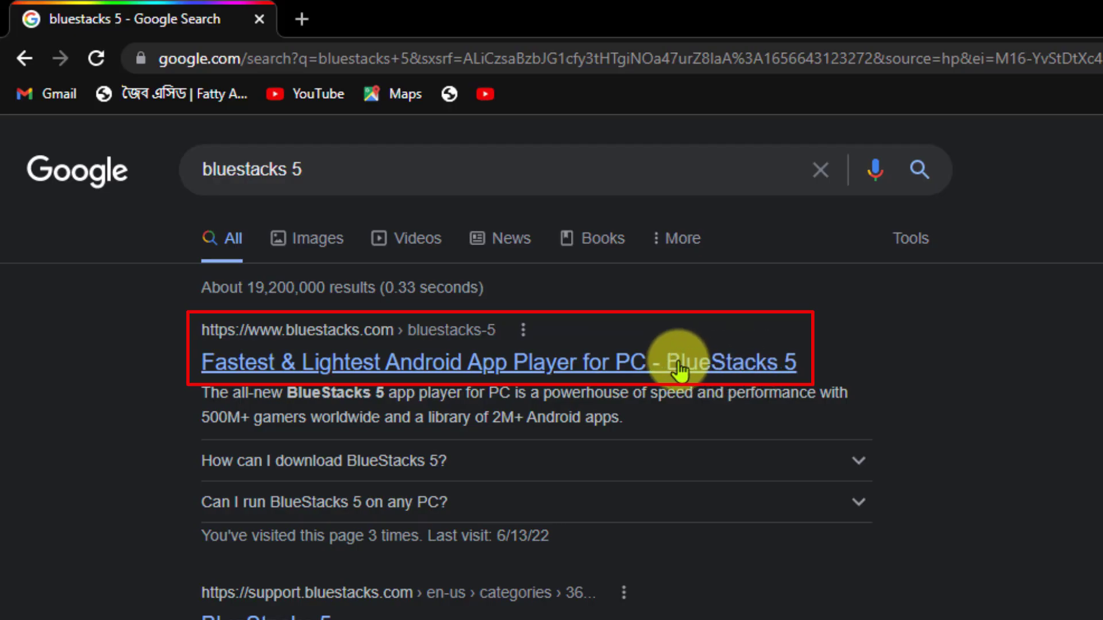
Download the BlueStacks installer from the bluestacks.com BlueStacks 5 page and open the folder containing the file.
click(432, 368)
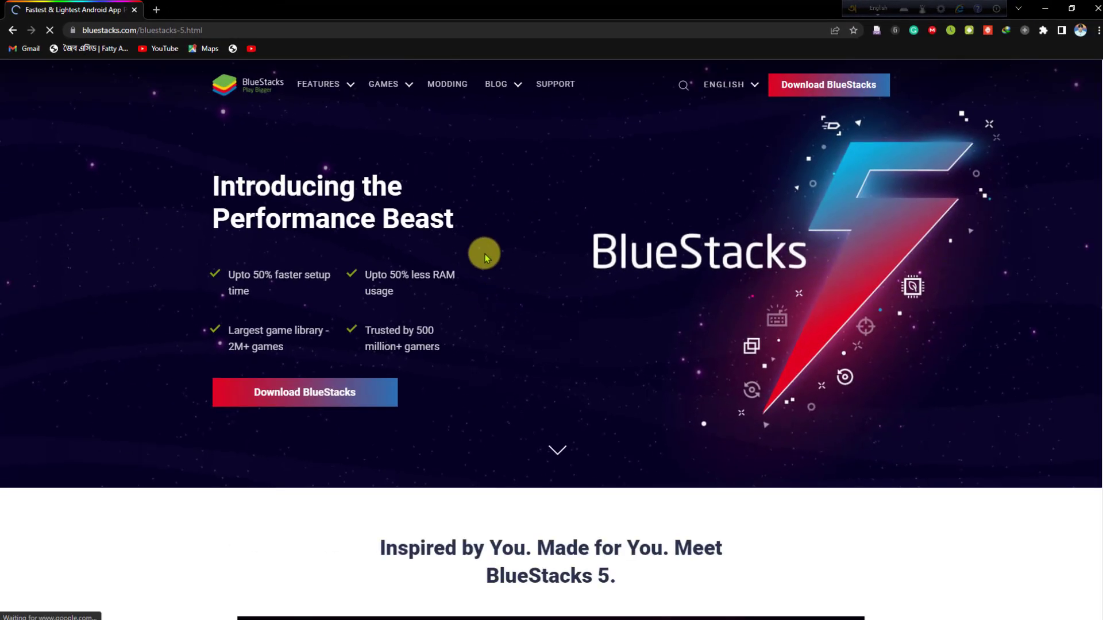
scroll(485, 252, down, 1)
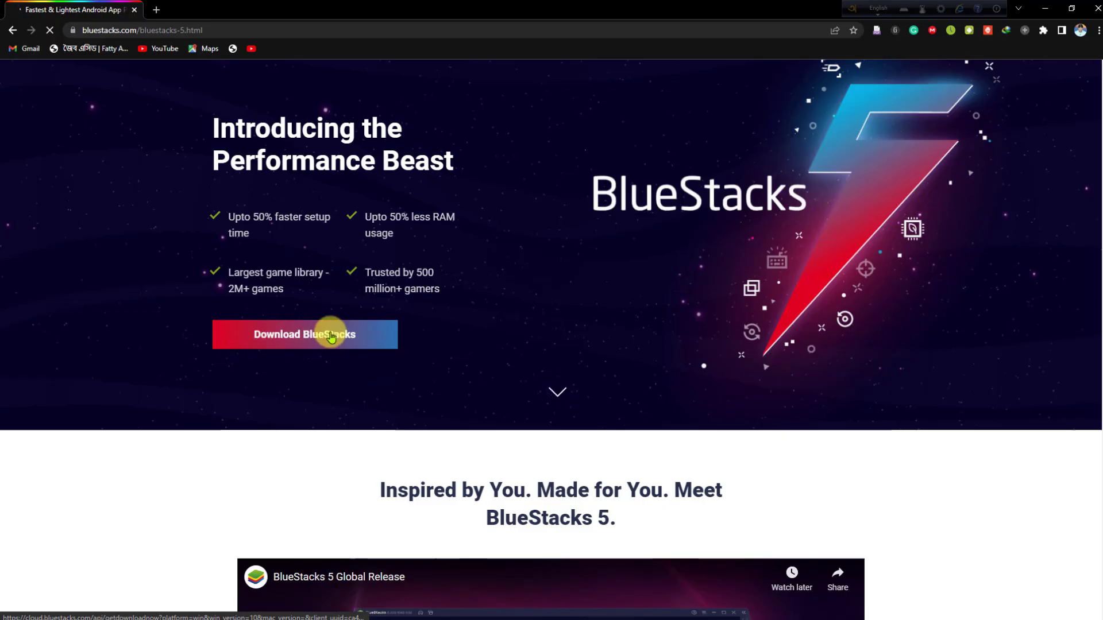
scroll(575, 253, up, 1)
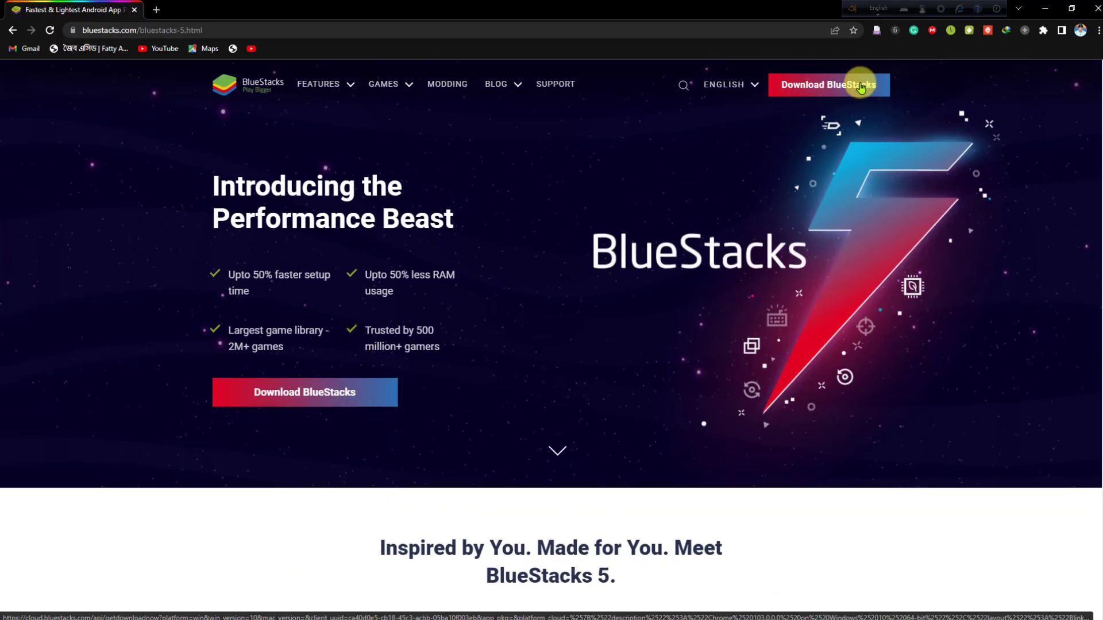
click(788, 86)
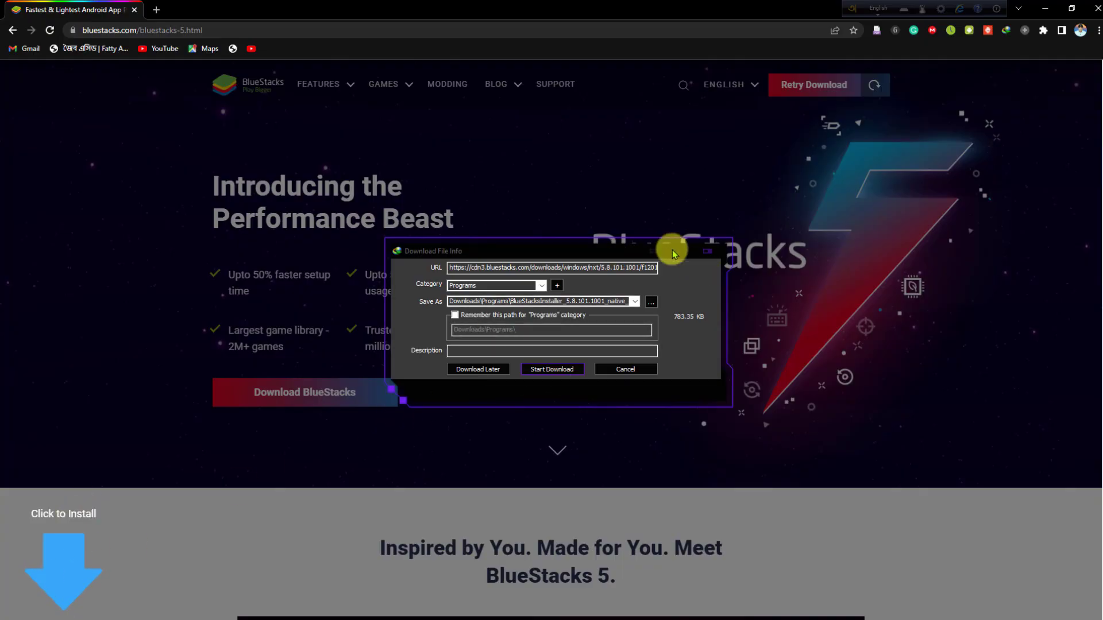
click(542, 371)
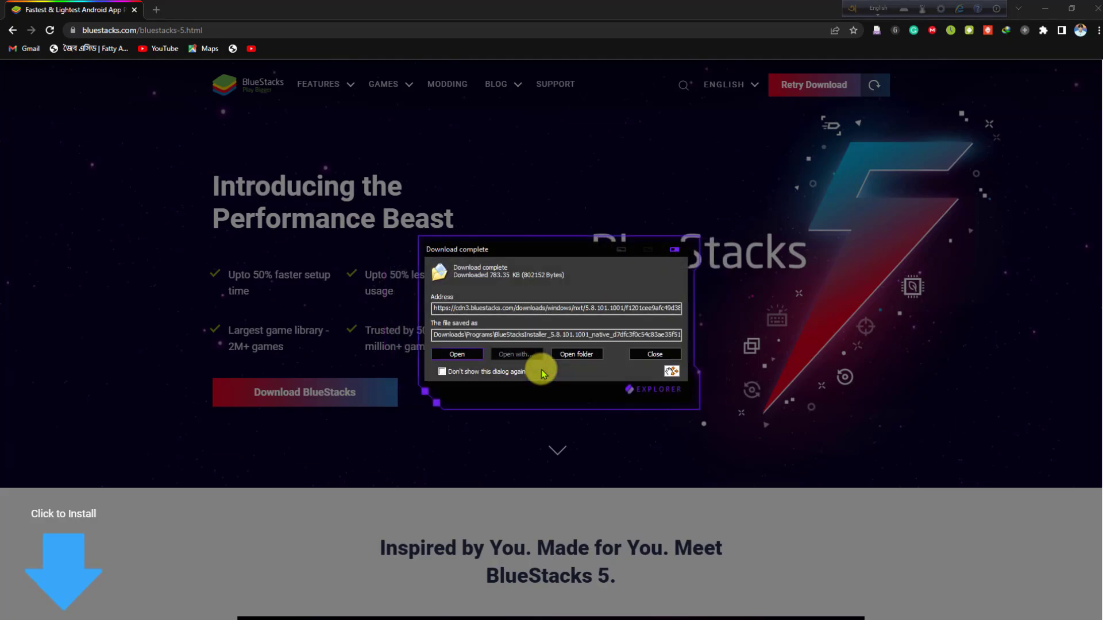
click(567, 356)
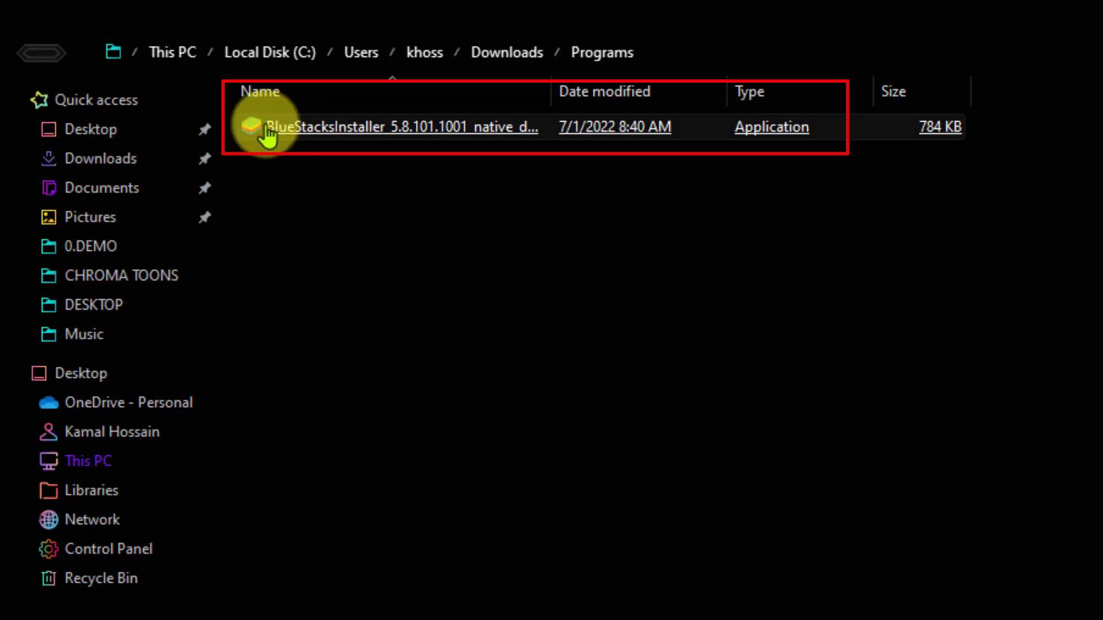
mouse_move(268, 136)
right_click(267, 136)
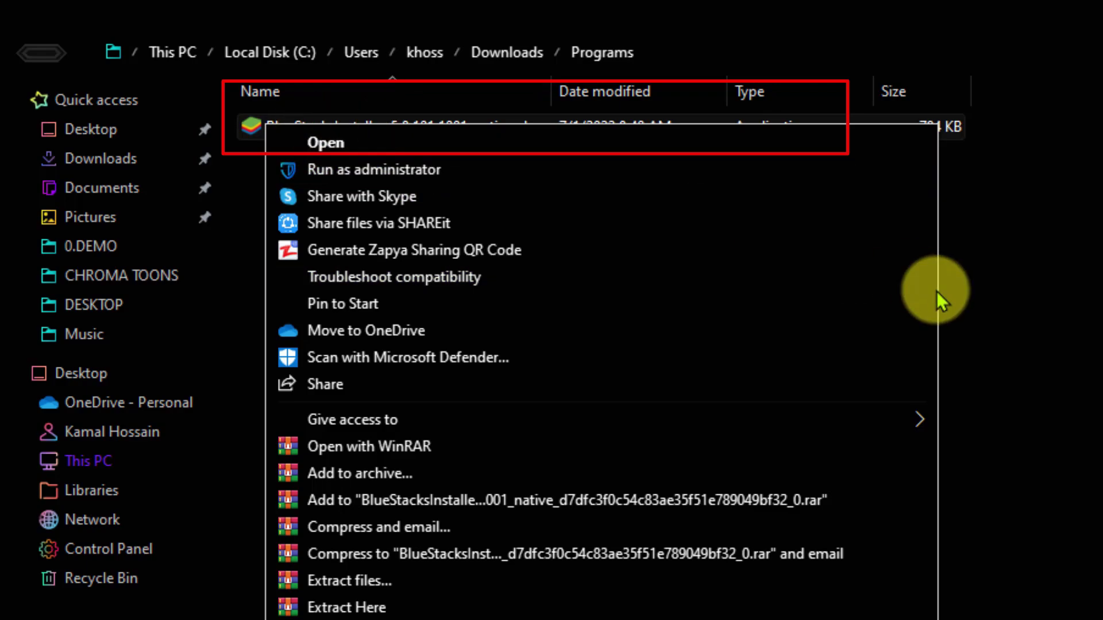
click(1097, 356)
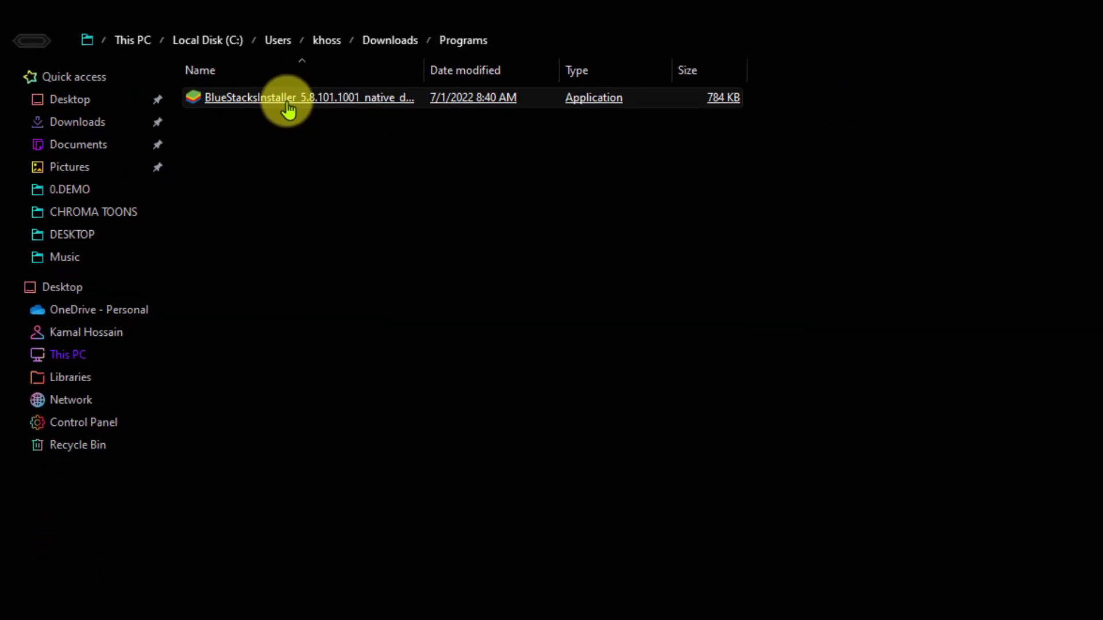
Close the Programs download folder and the BlueStacks 5 web page.
click(1090, 8)
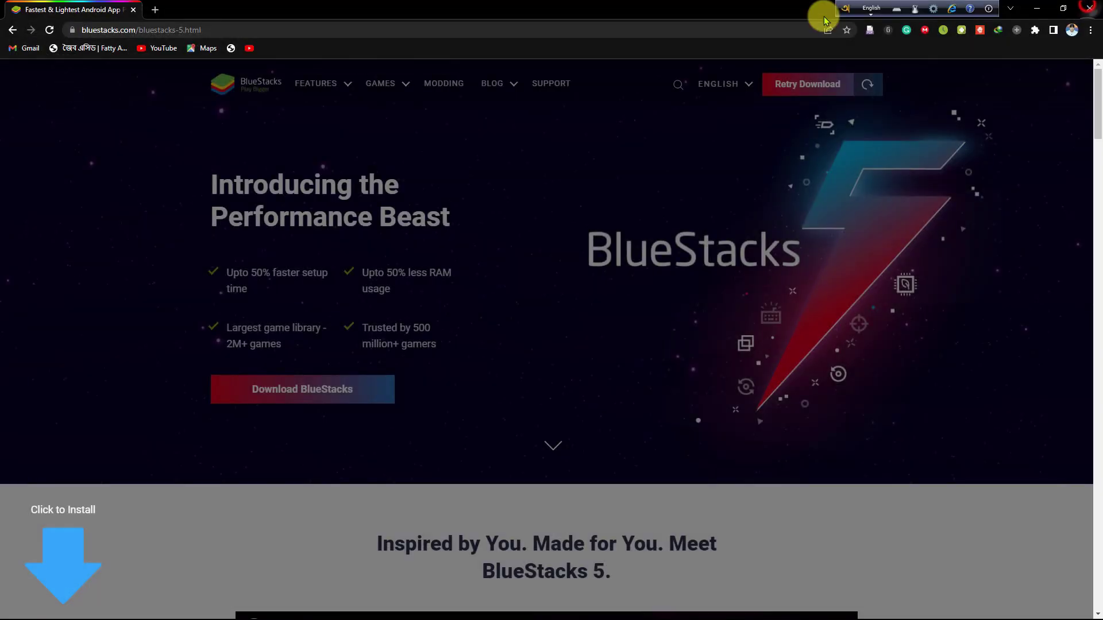
click(134, 10)
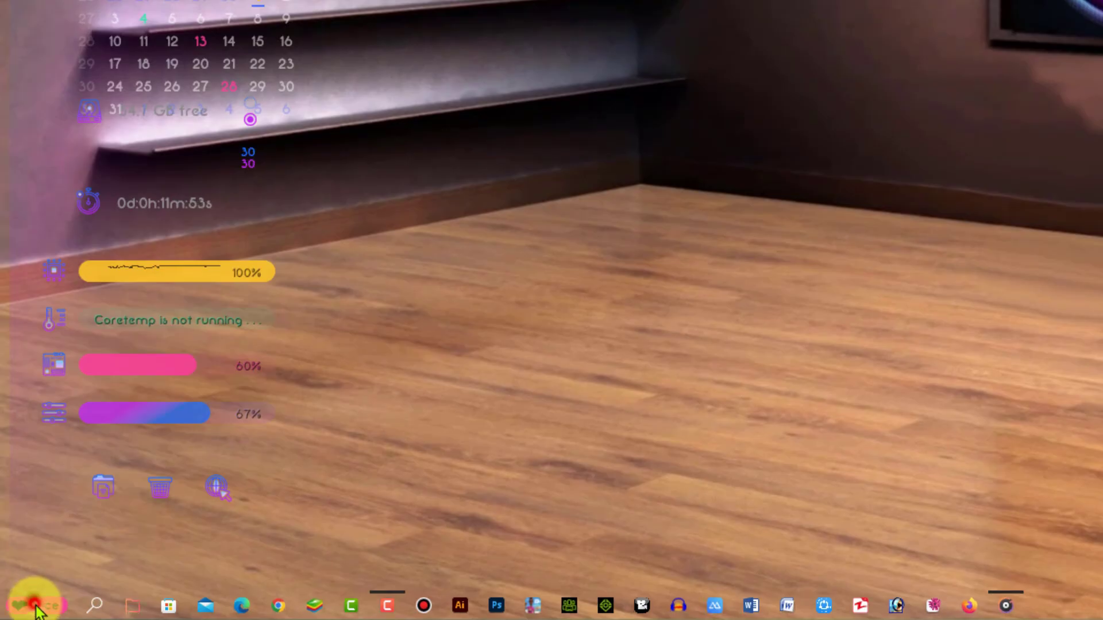
Launch BlueStacks 5 from the installed programs and maximize its window.
click(36, 606)
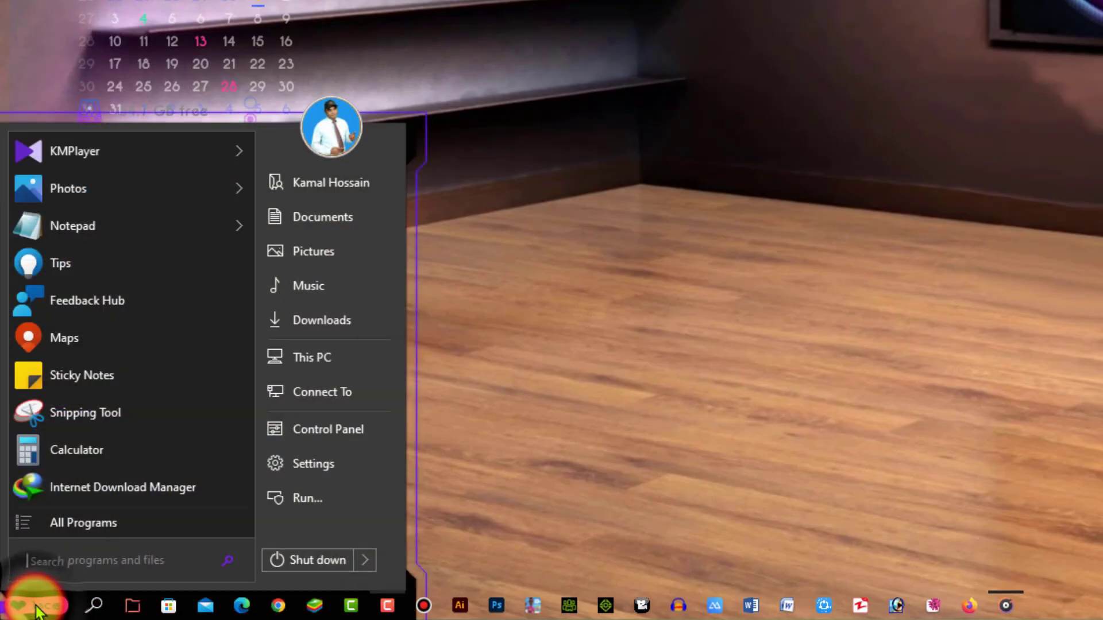
click(62, 524)
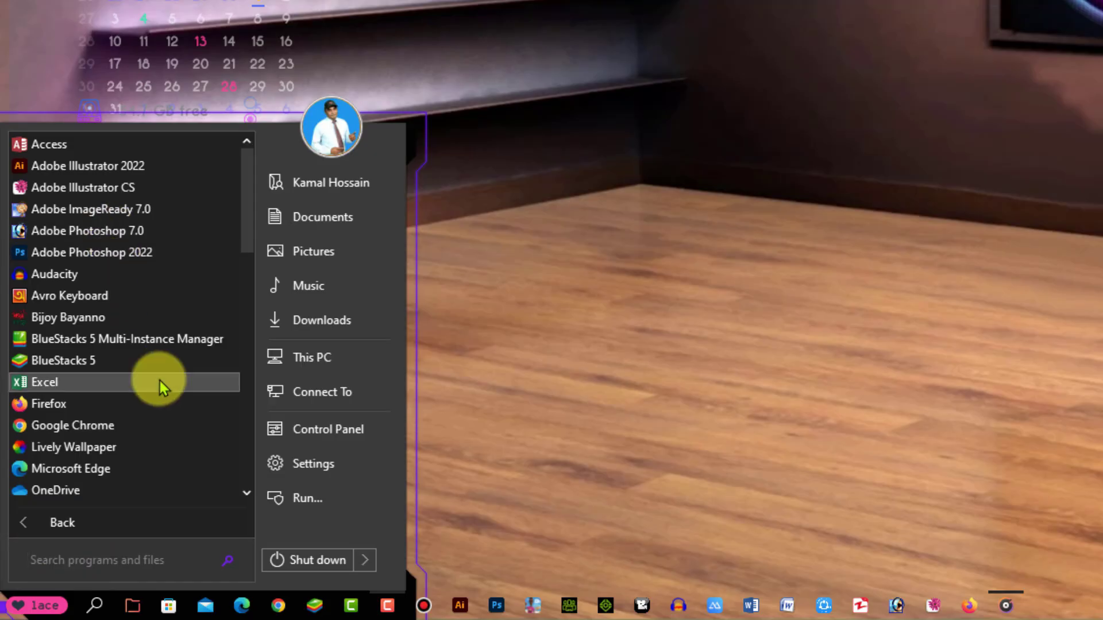
click(59, 362)
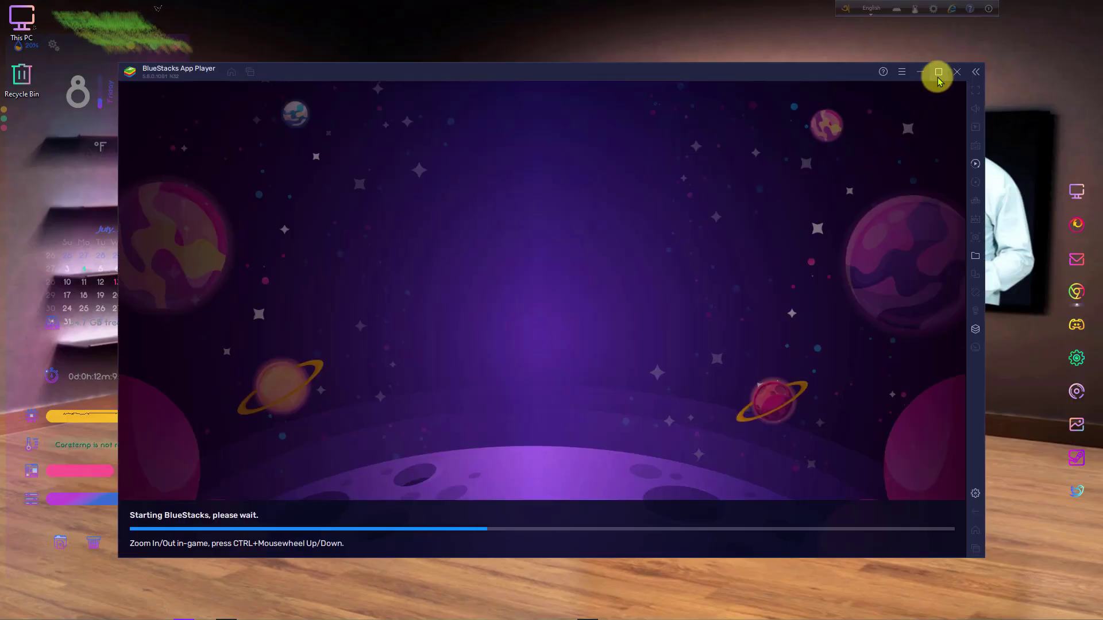
click(938, 71)
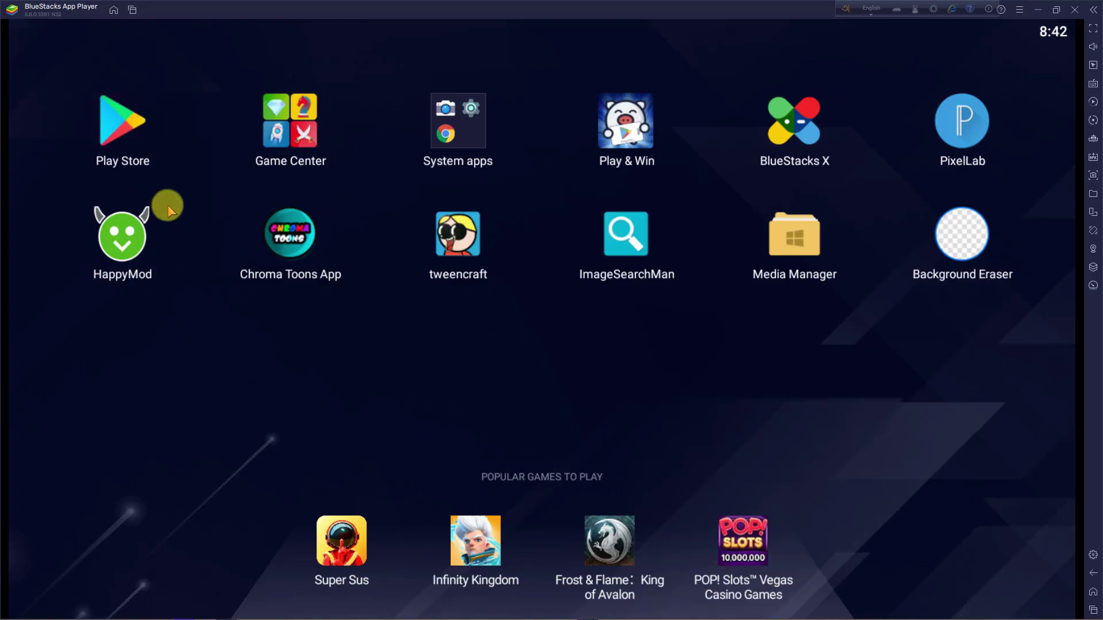
Open the Play Store in BlueStacks and search for plotagon to view the Plotagon Story listing.
click(118, 133)
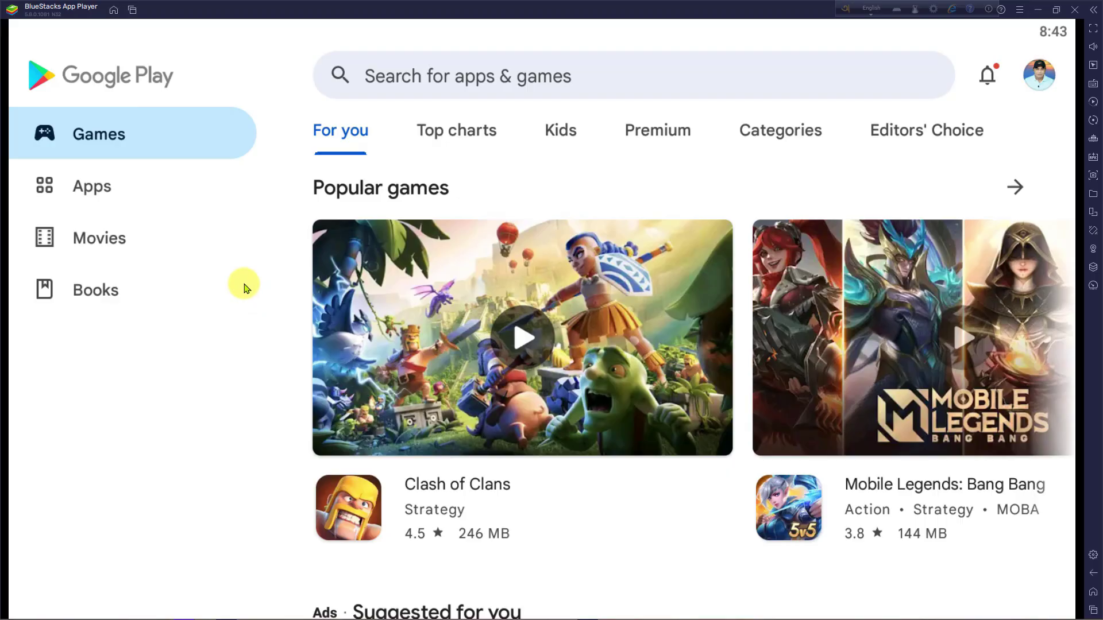
click(389, 74)
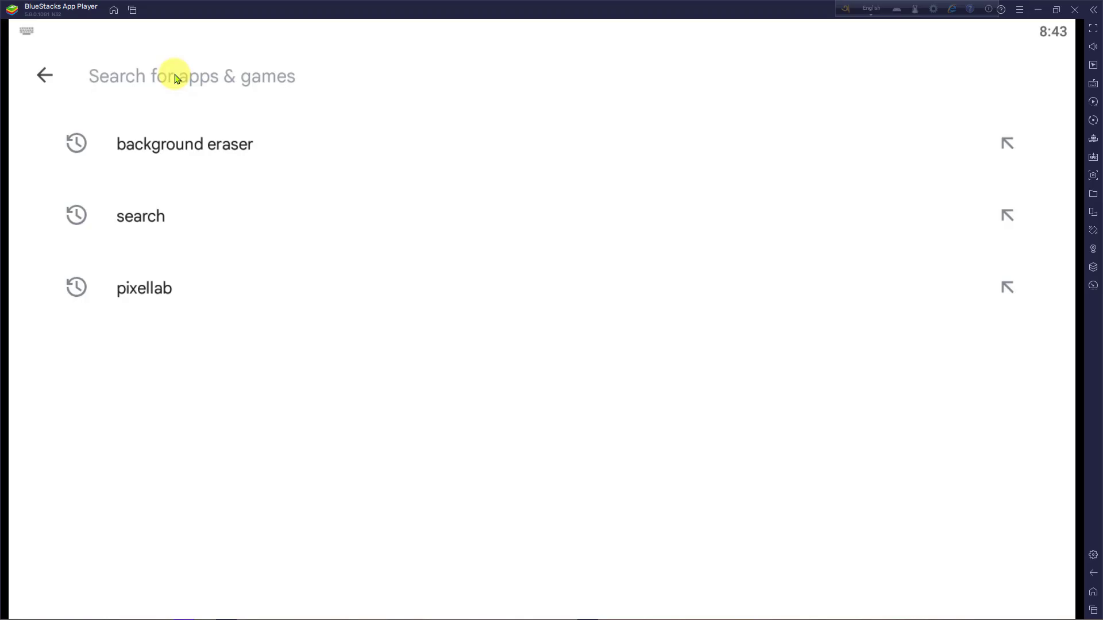
text(Pl)
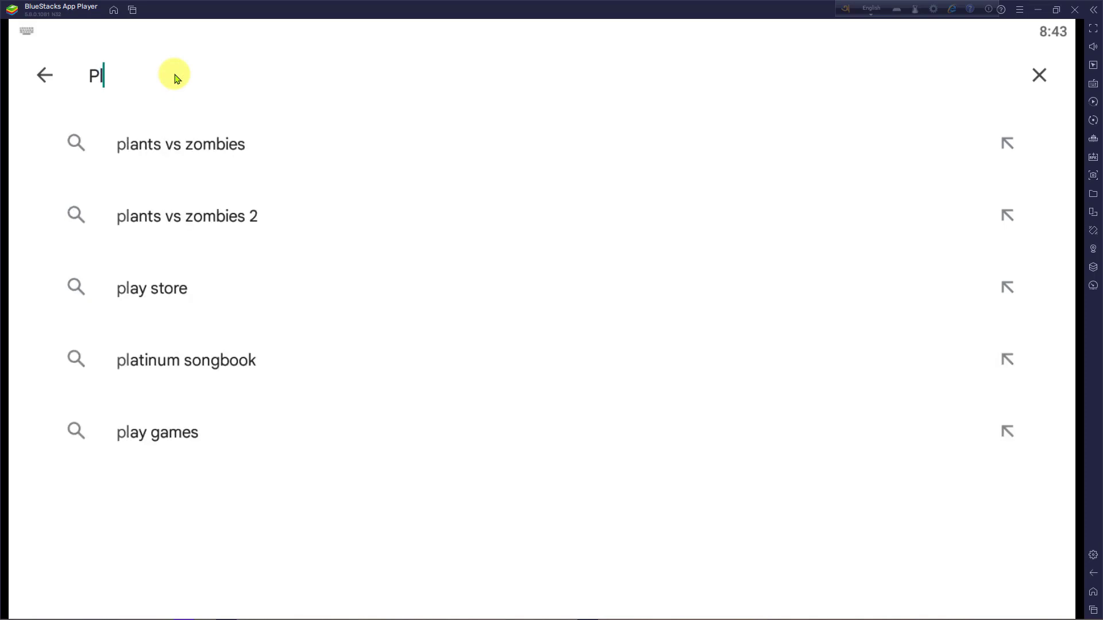
text(ot)
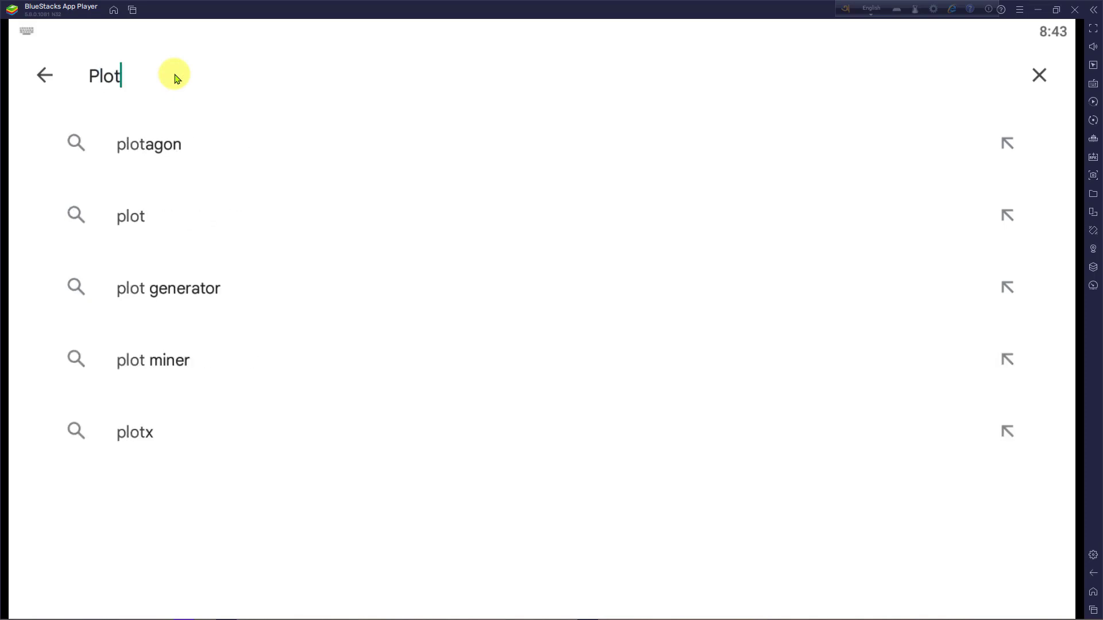
text(agon)
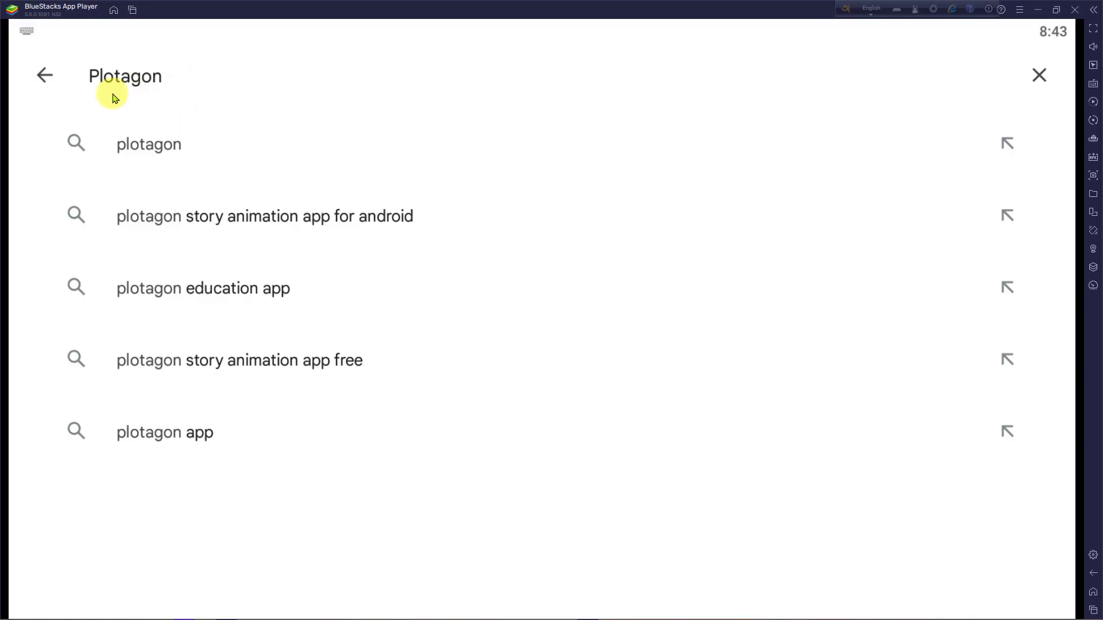
click(252, 143)
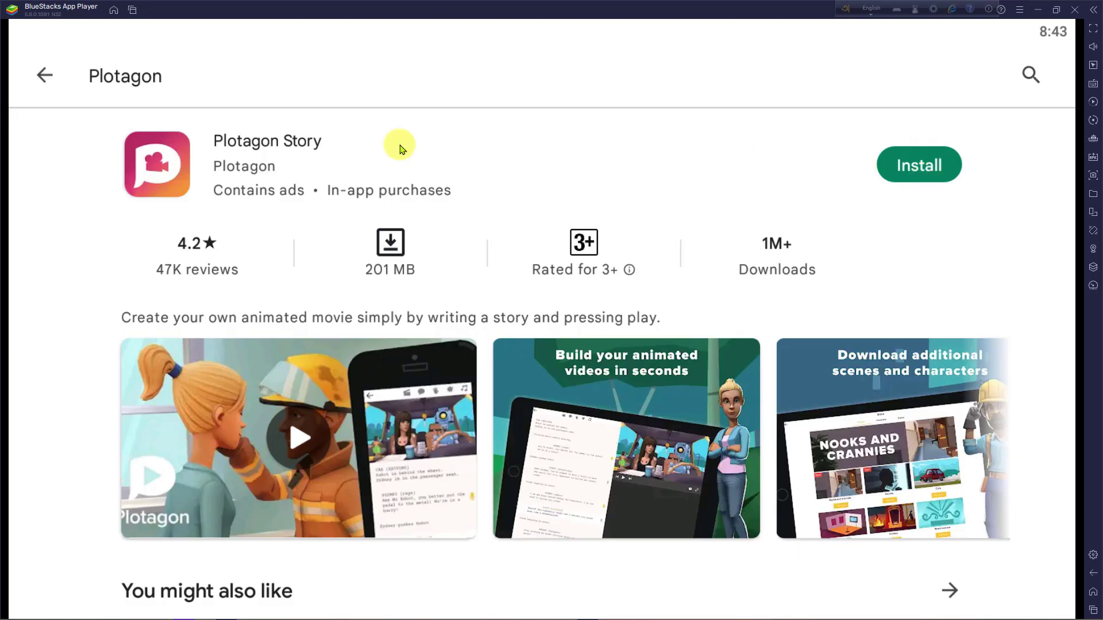
Return from the Play Store to the BlueStacks home screen and close BlueStacks App Player.
click(44, 75)
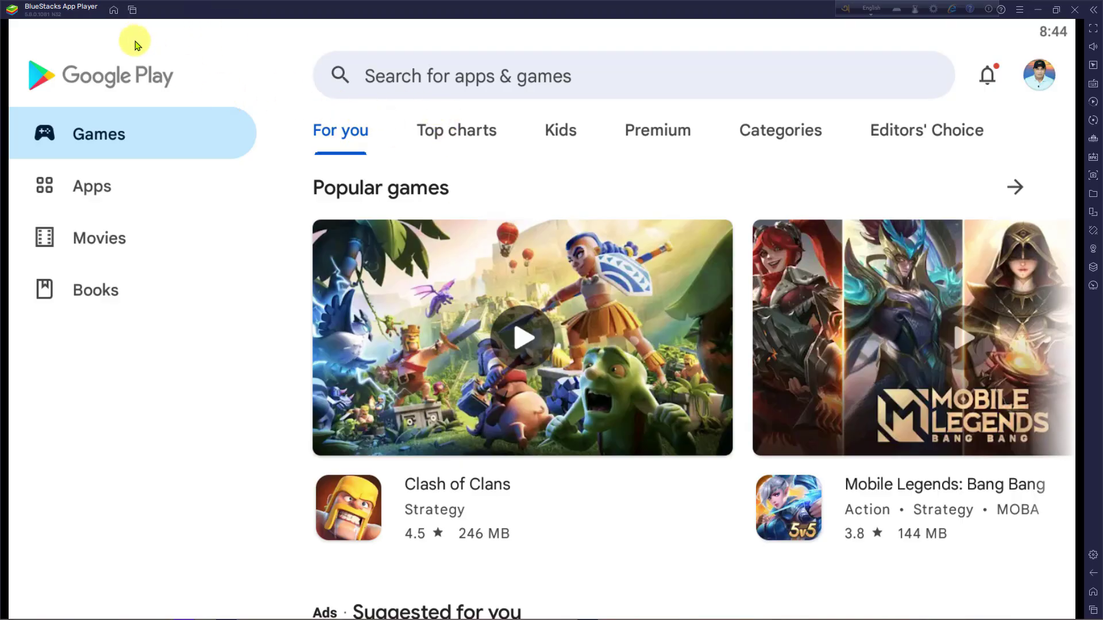
click(114, 12)
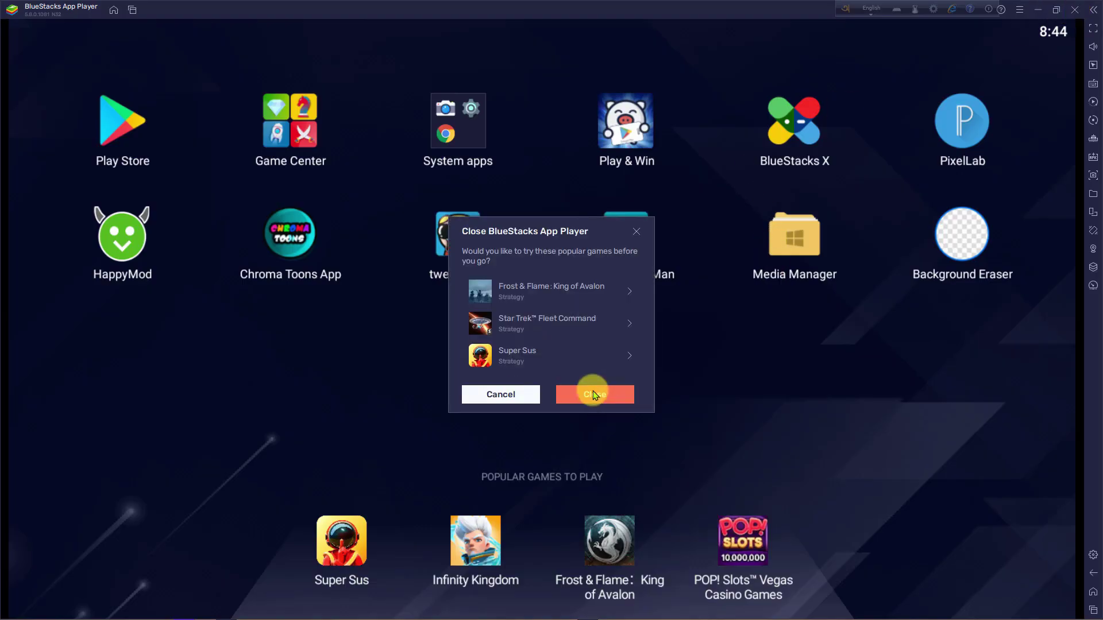
click(593, 392)
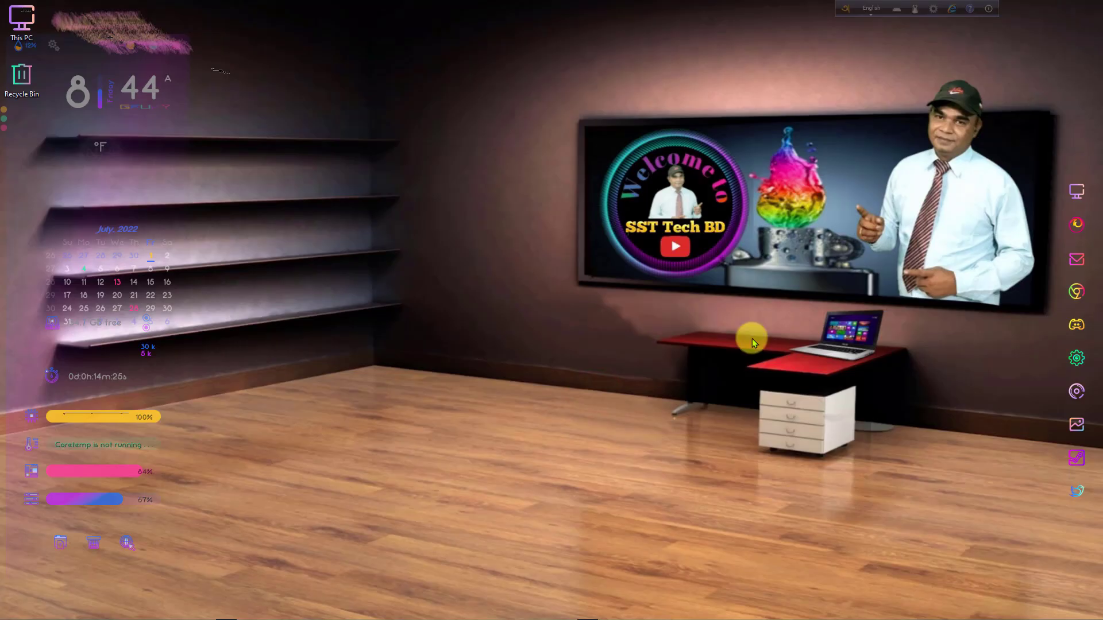
Refresh the Windows desktop.
right_click(445, 329)
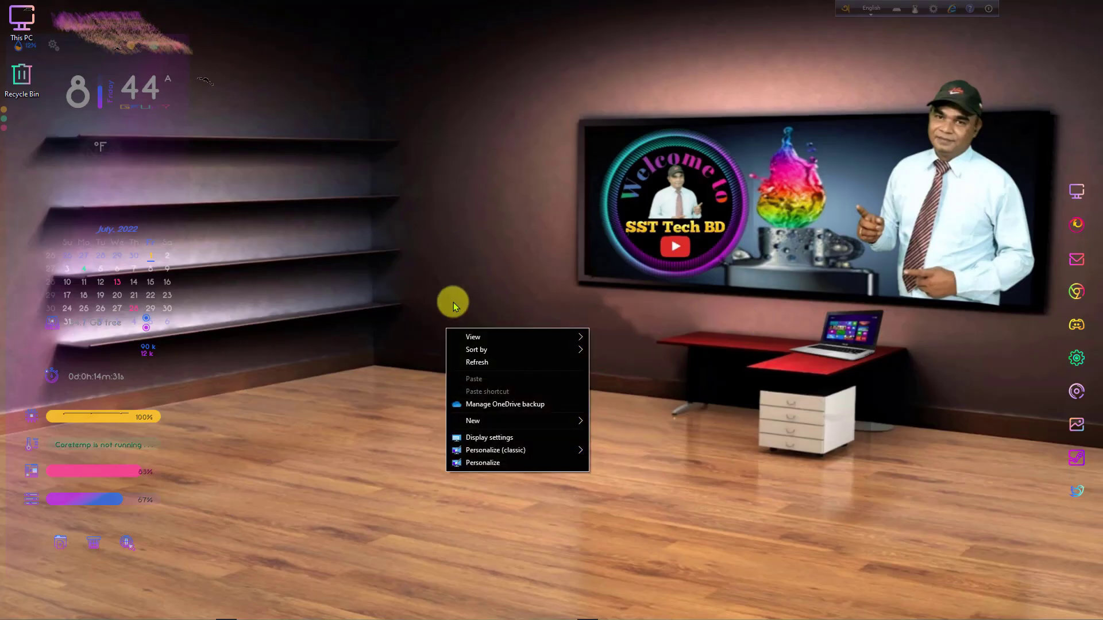
click(501, 362)
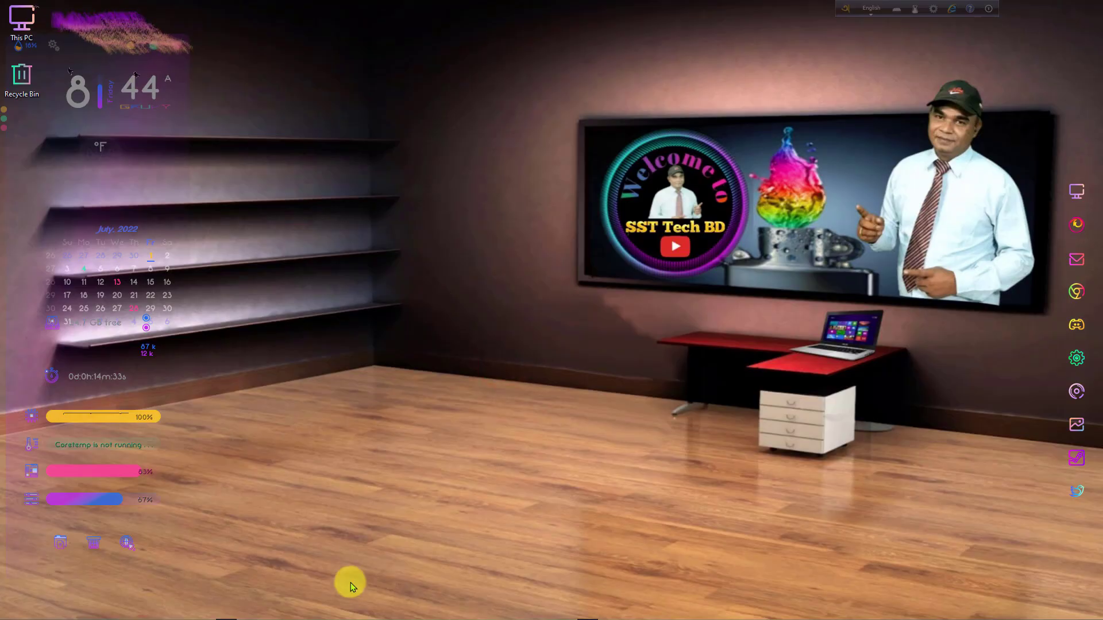
mouse_move(252, 618)
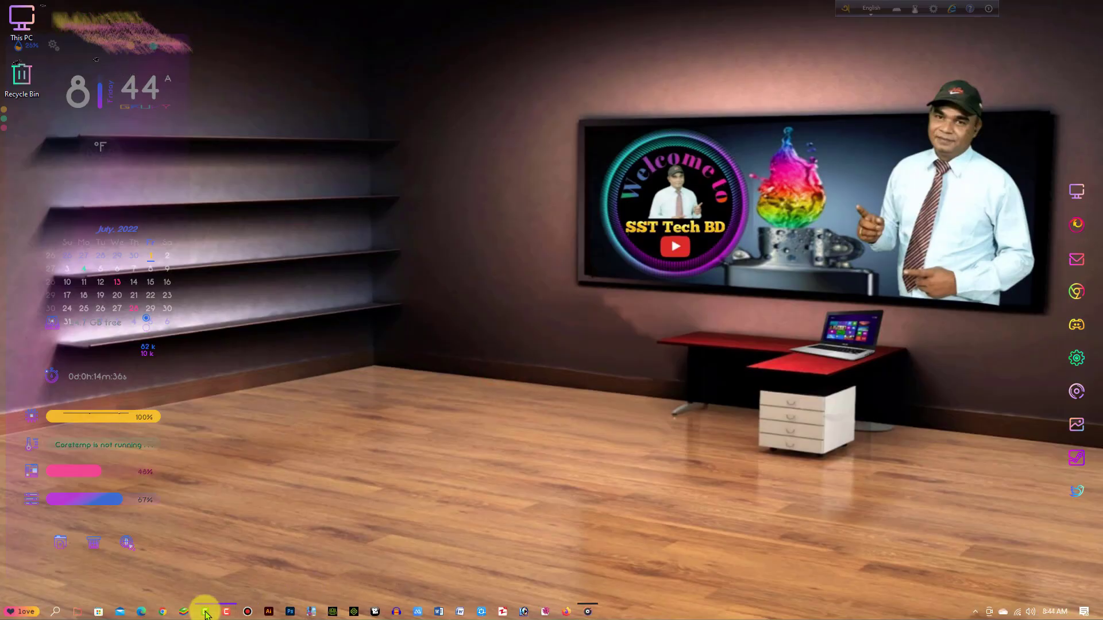
Launch BlueStacks 5 and disconnect the PC from the Wi-Fi network.
click(184, 612)
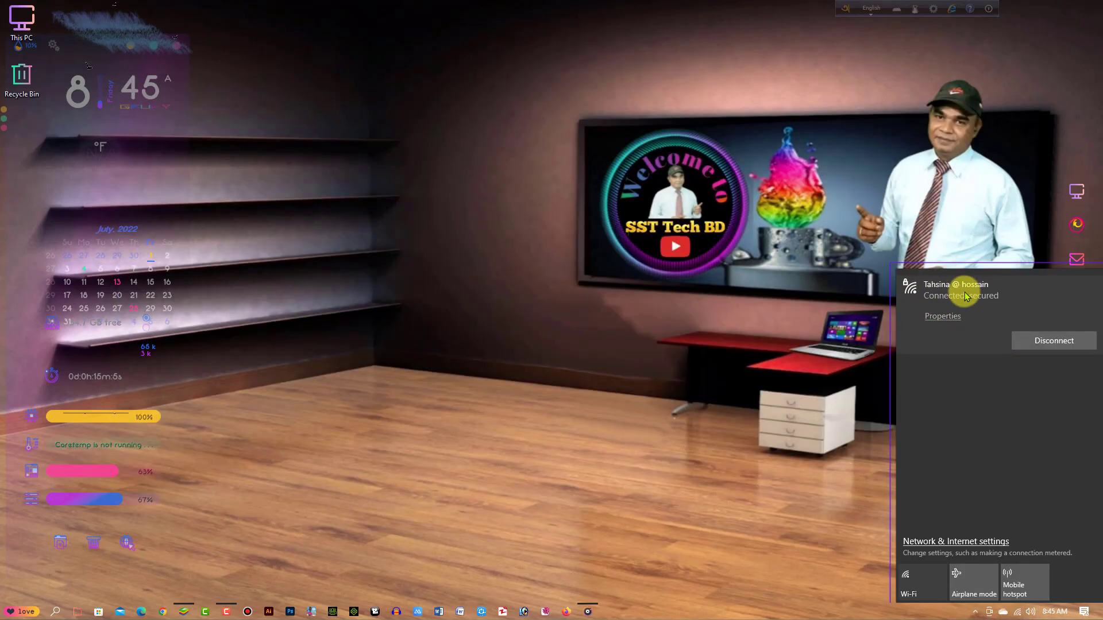
click(1045, 342)
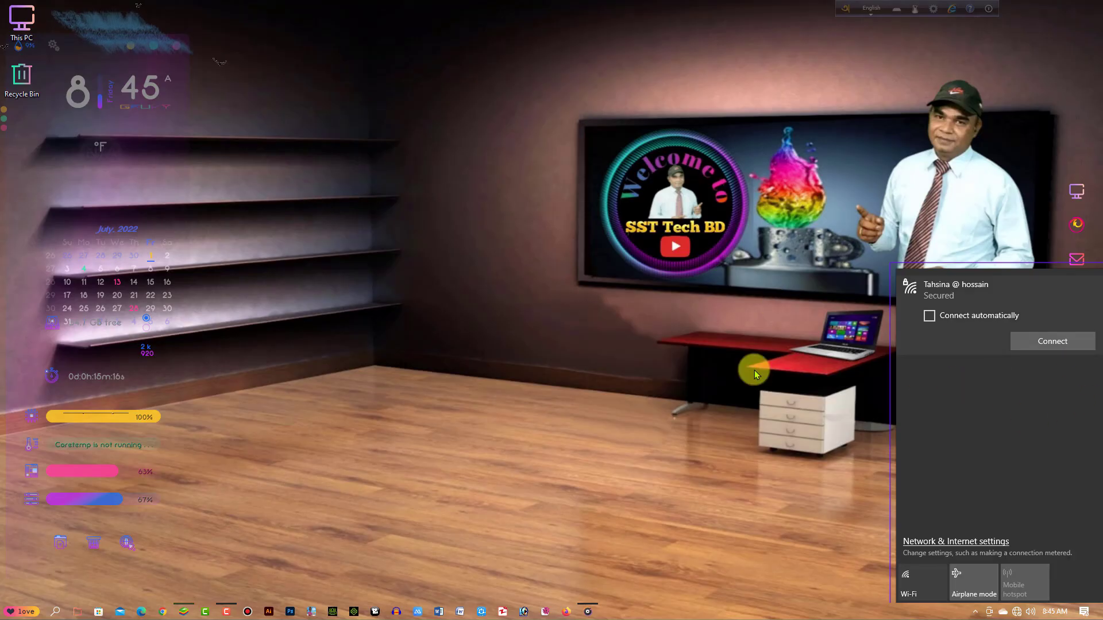
click(697, 320)
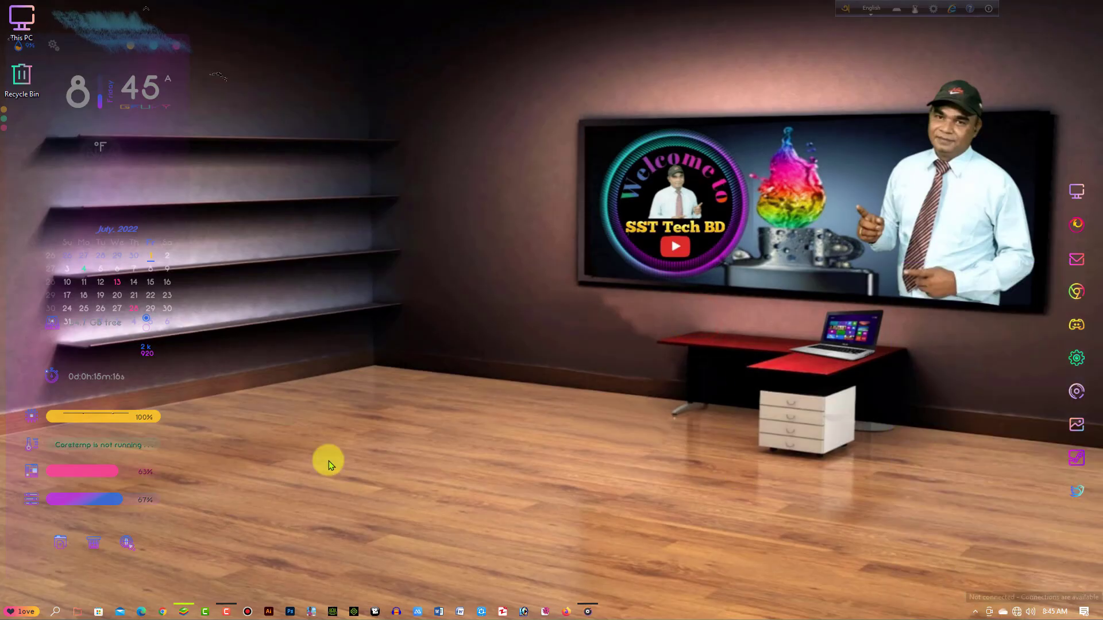
Bring up the BlueStacks window, maximize it and open the Background Eraser app.
click(183, 610)
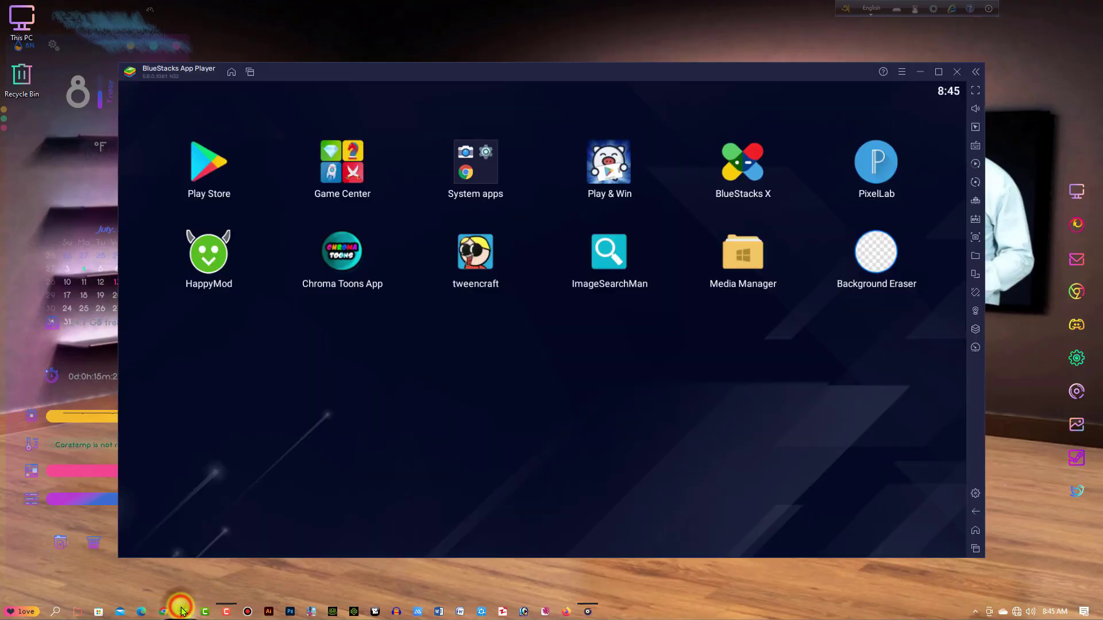
click(939, 71)
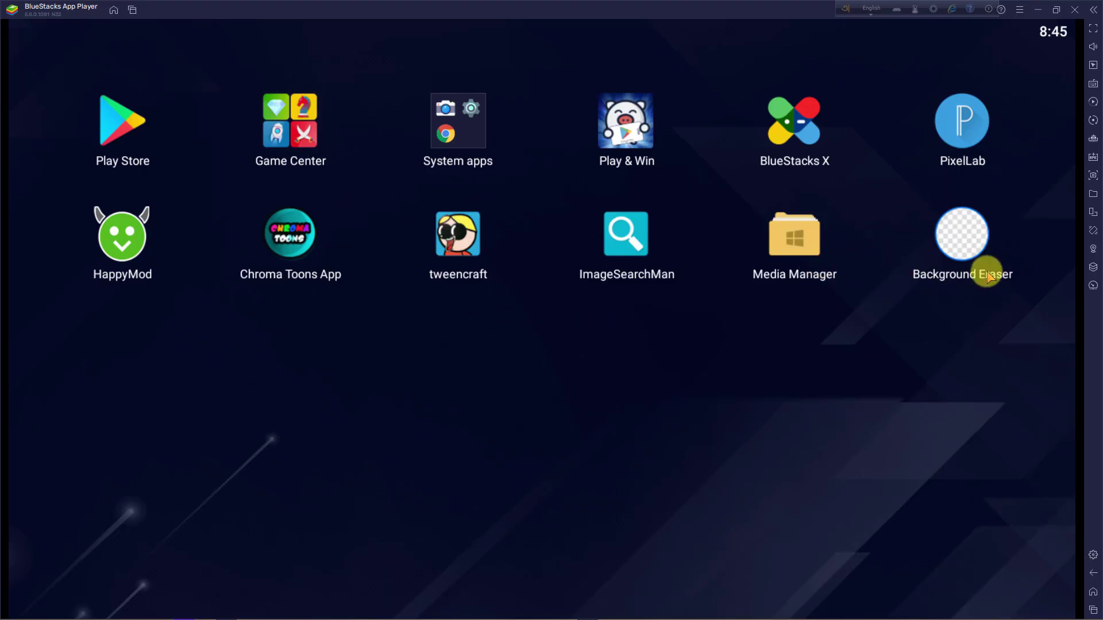
click(971, 242)
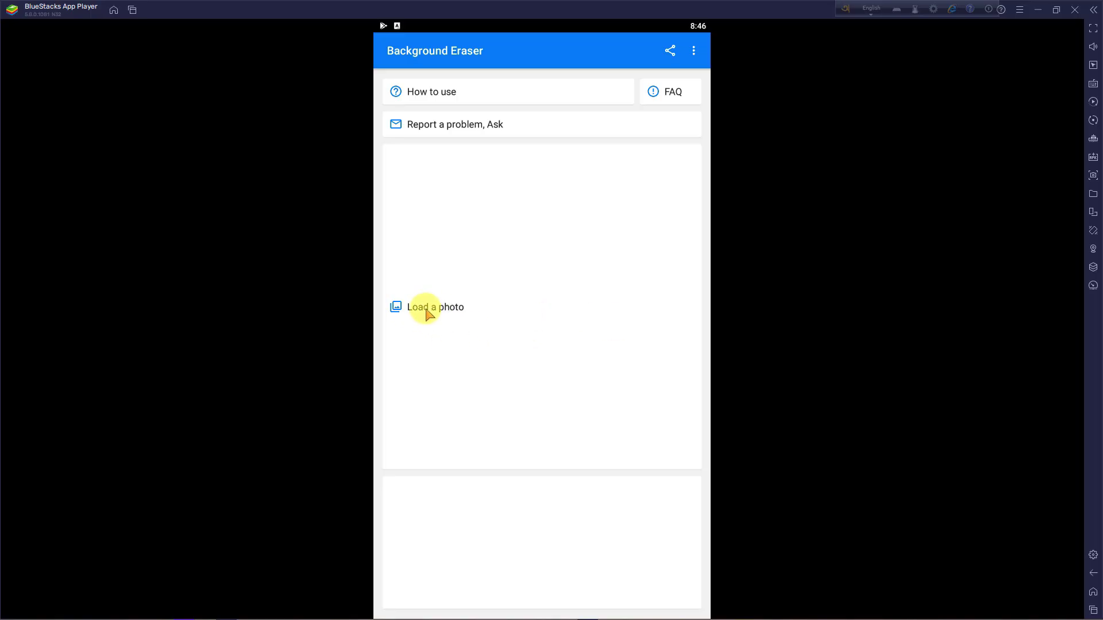
Load the My Plotagon close-up portrait with the green background and accept the uncropped frame.
click(401, 309)
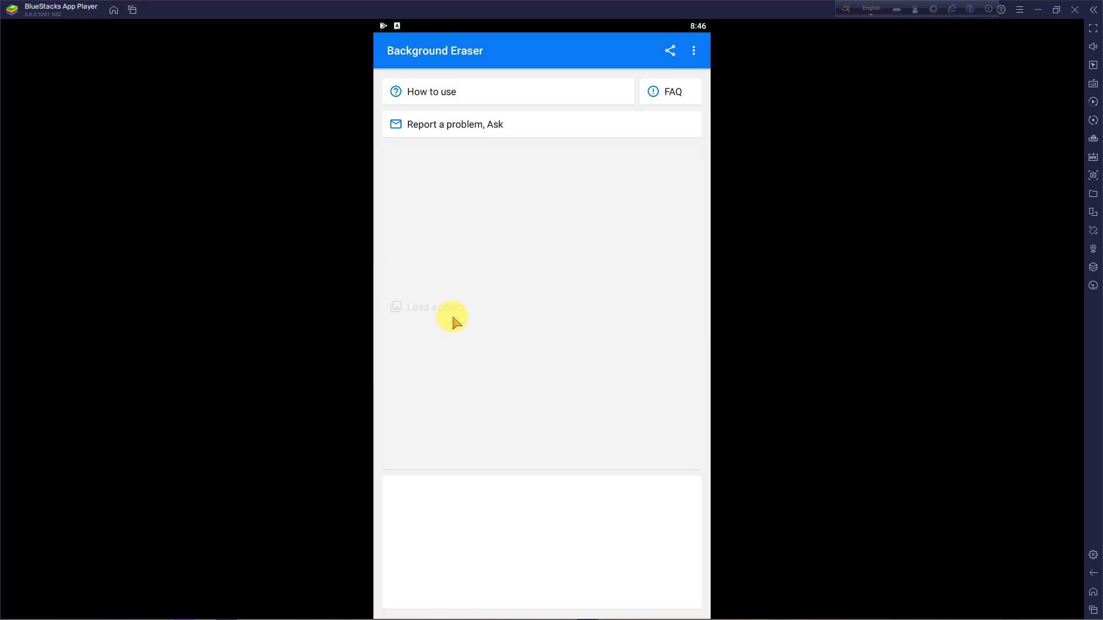
scroll(767, 365, down, 2)
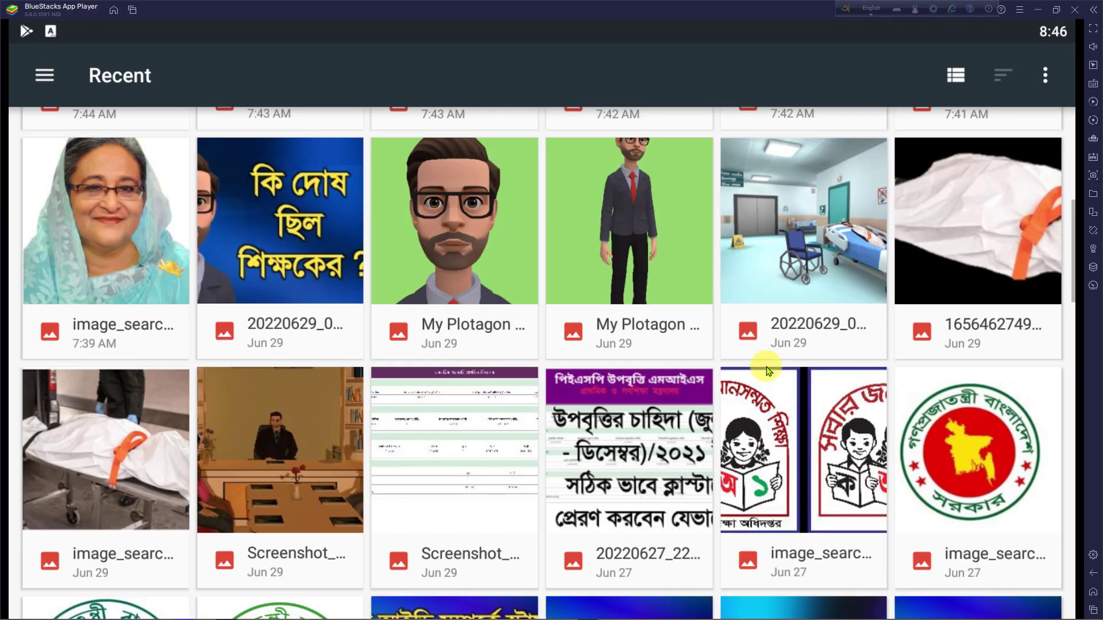
scroll(593, 329, up, 3)
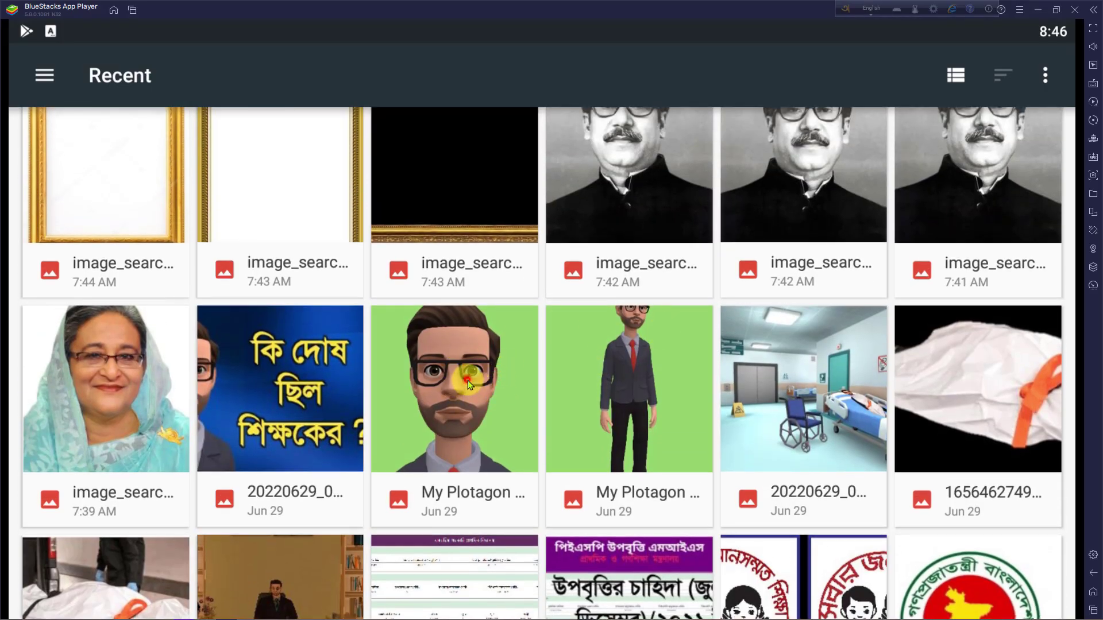
click(467, 381)
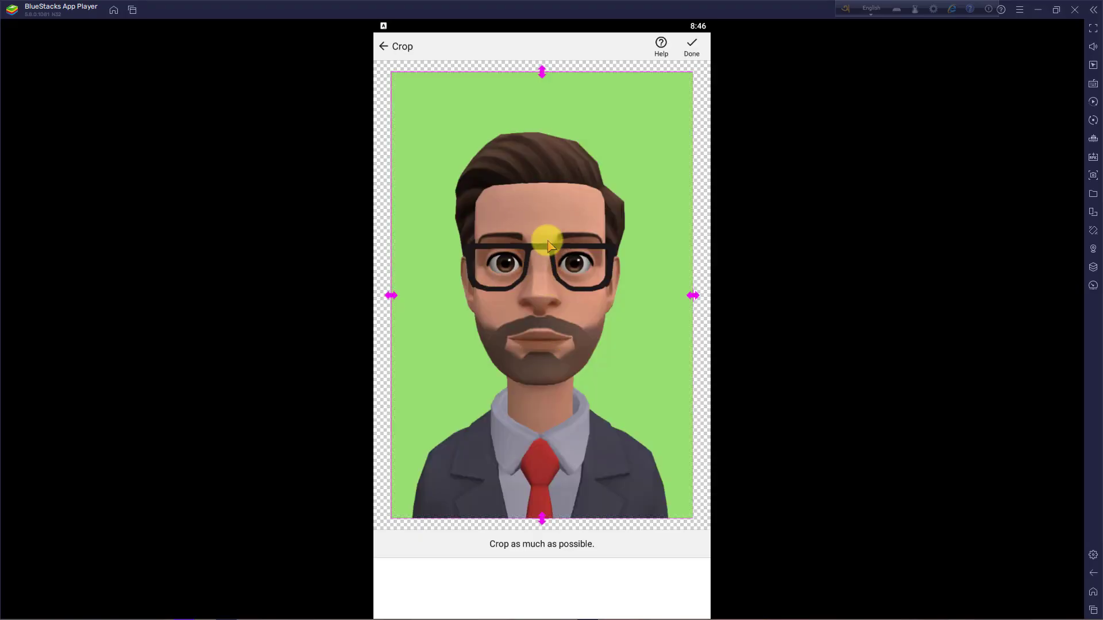
click(692, 50)
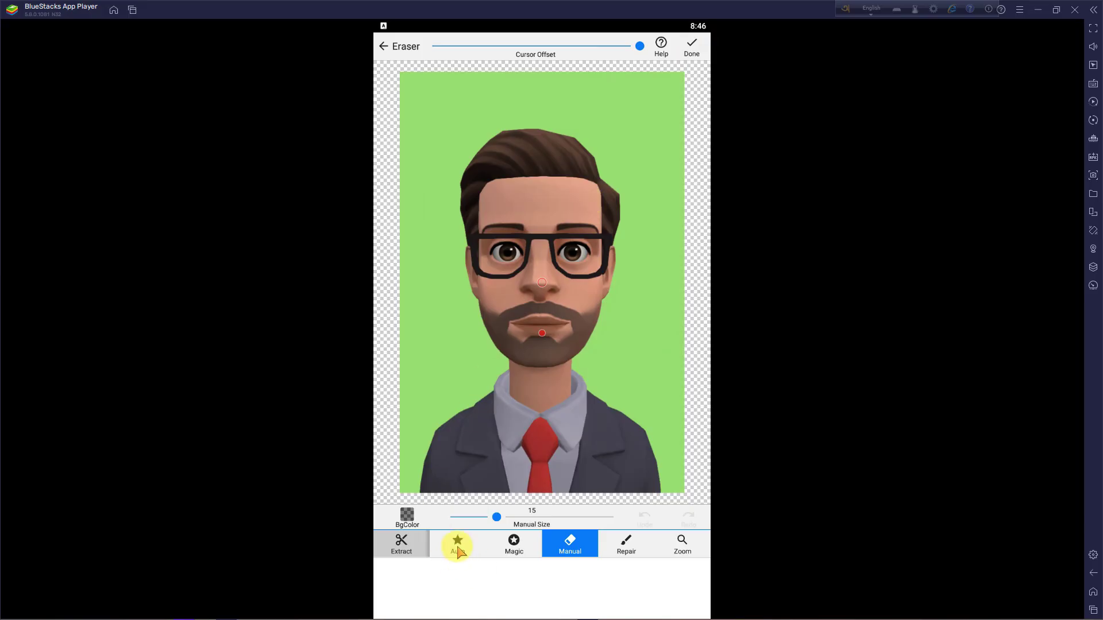
Erase the portrait's green background with the Auto tool and save the cutout with edge smoothing 1.
click(458, 546)
mouse_move(457, 379)
mouse_down()
mouse_move(452, 365)
mouse_move(438, 367)
mouse_up()
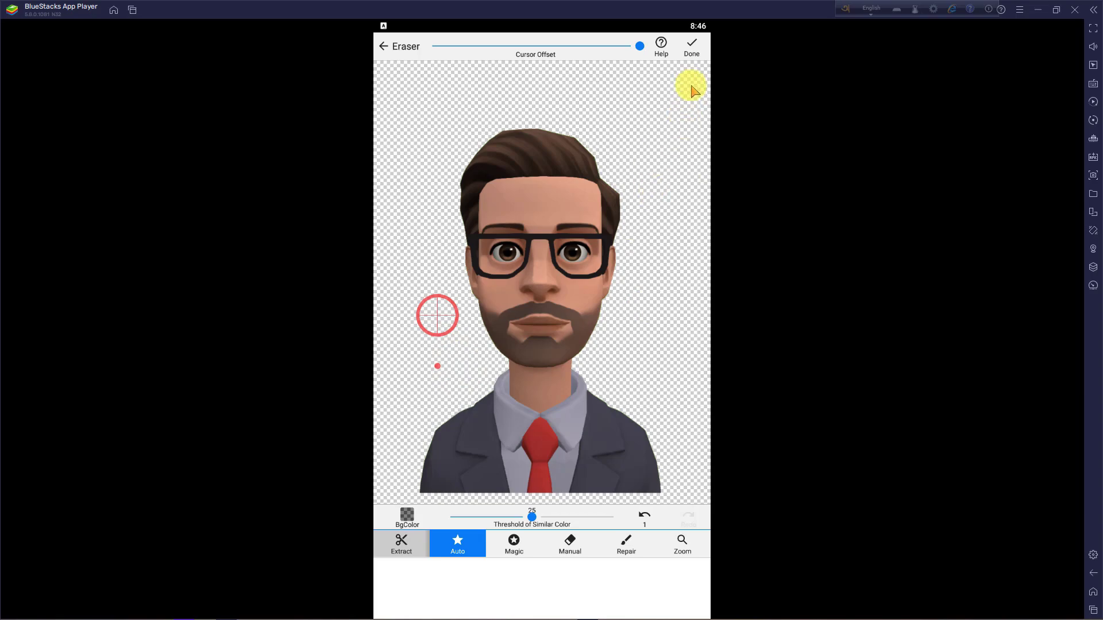
click(692, 47)
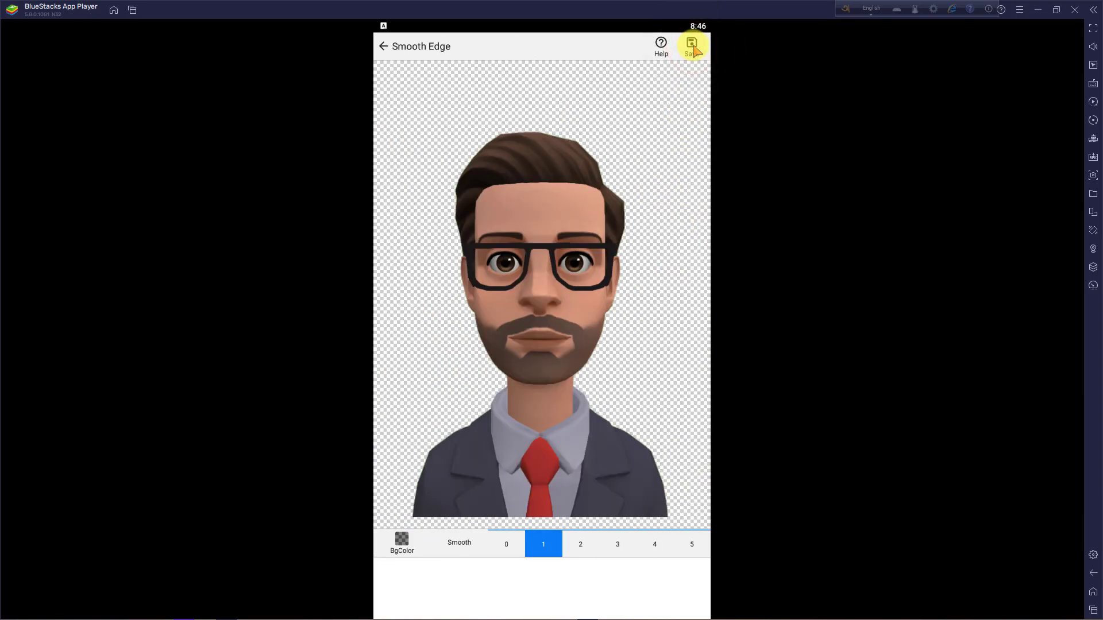
click(693, 46)
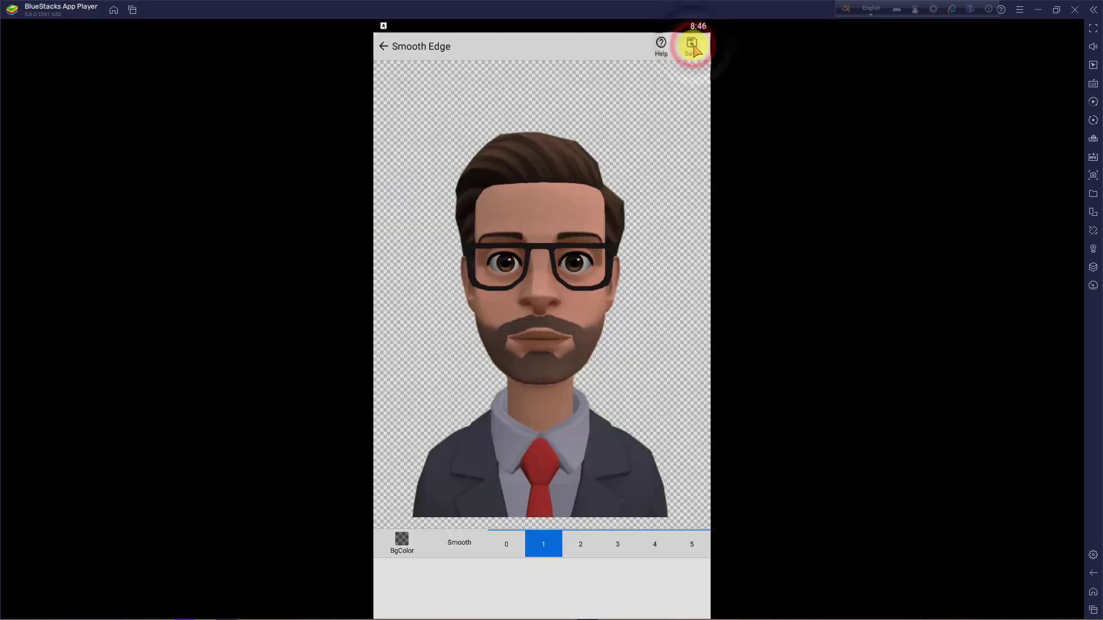
click(693, 47)
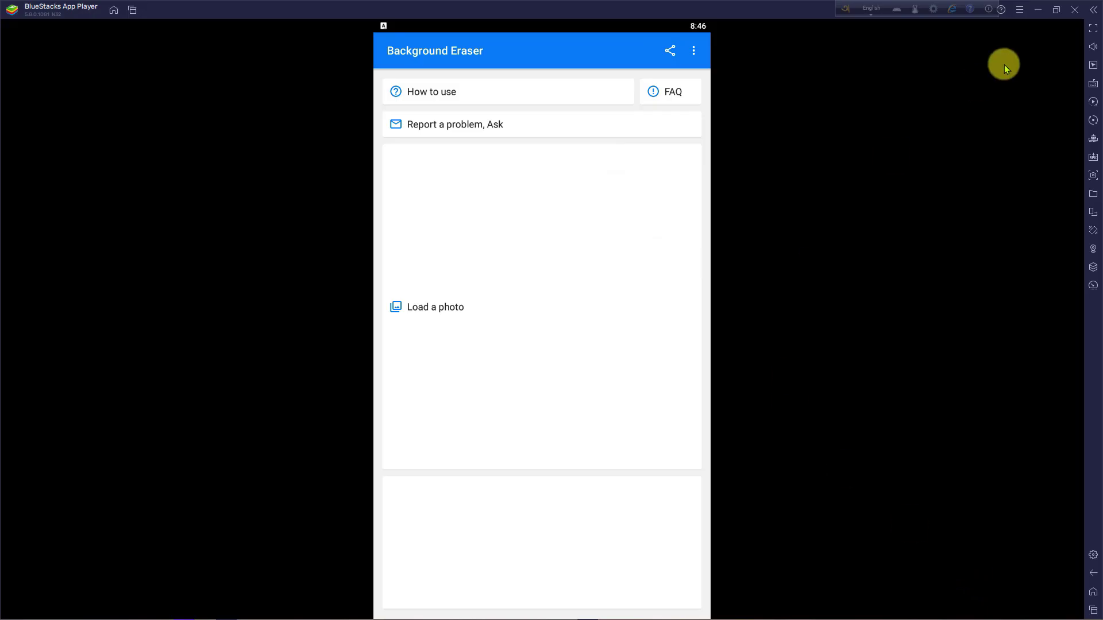
Close the recent apps in BlueStacks and open PixelLab without recovering the autosaved session.
click(137, 10)
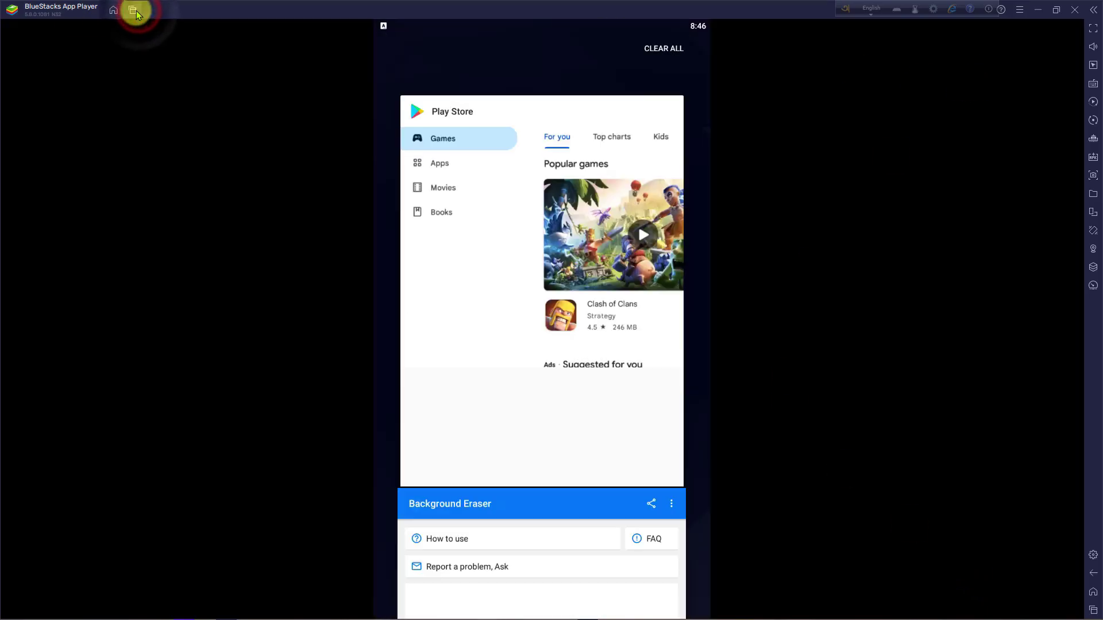
drag(665, 111, 666, 135)
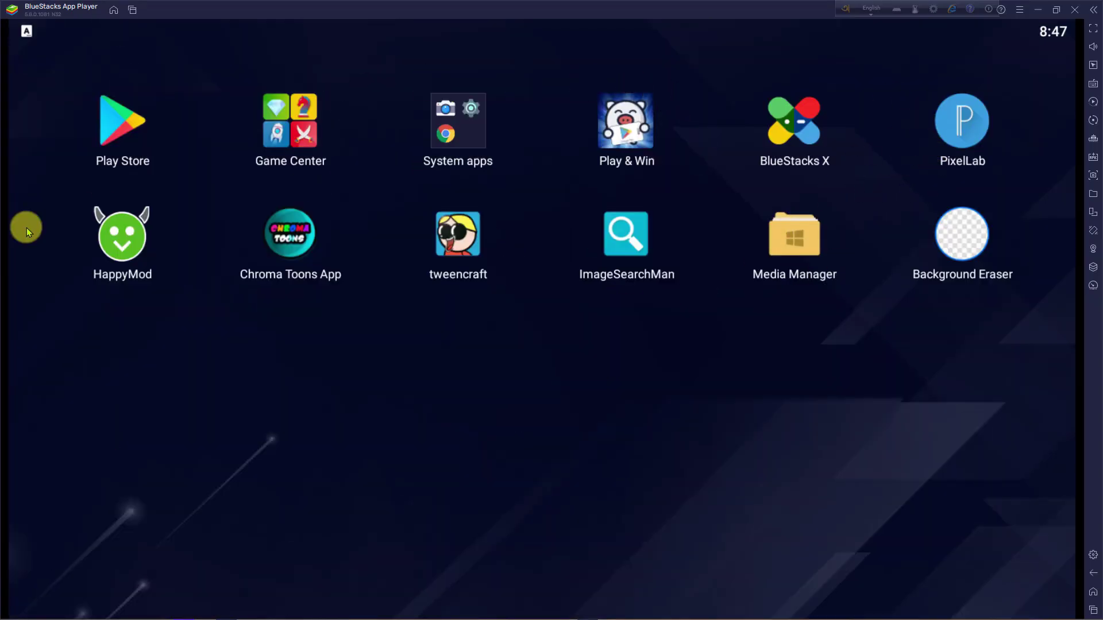
click(963, 119)
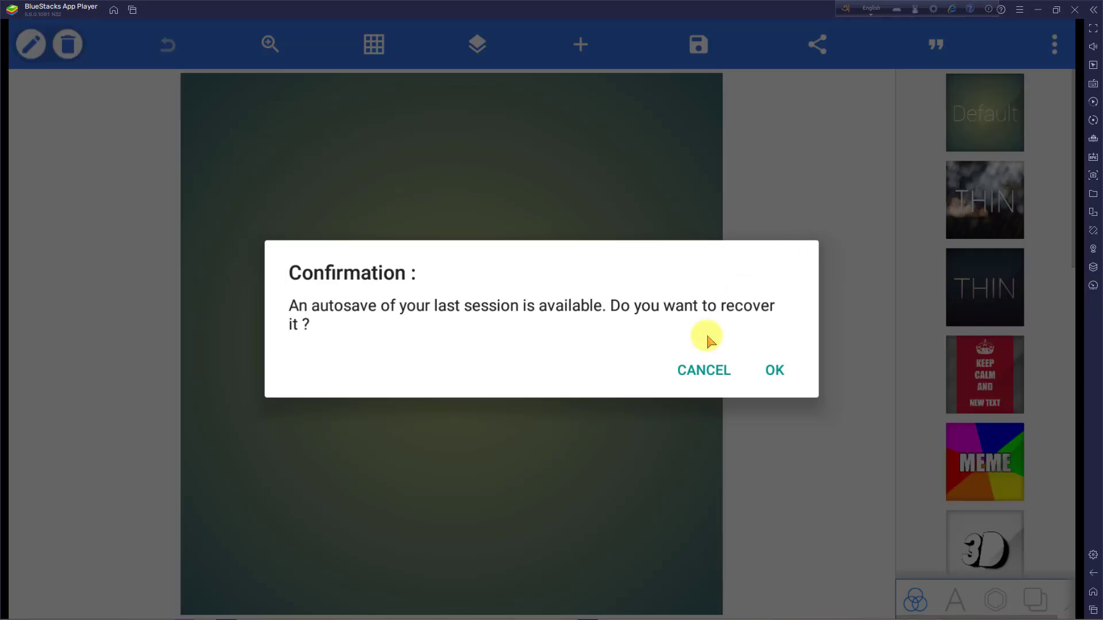
click(704, 370)
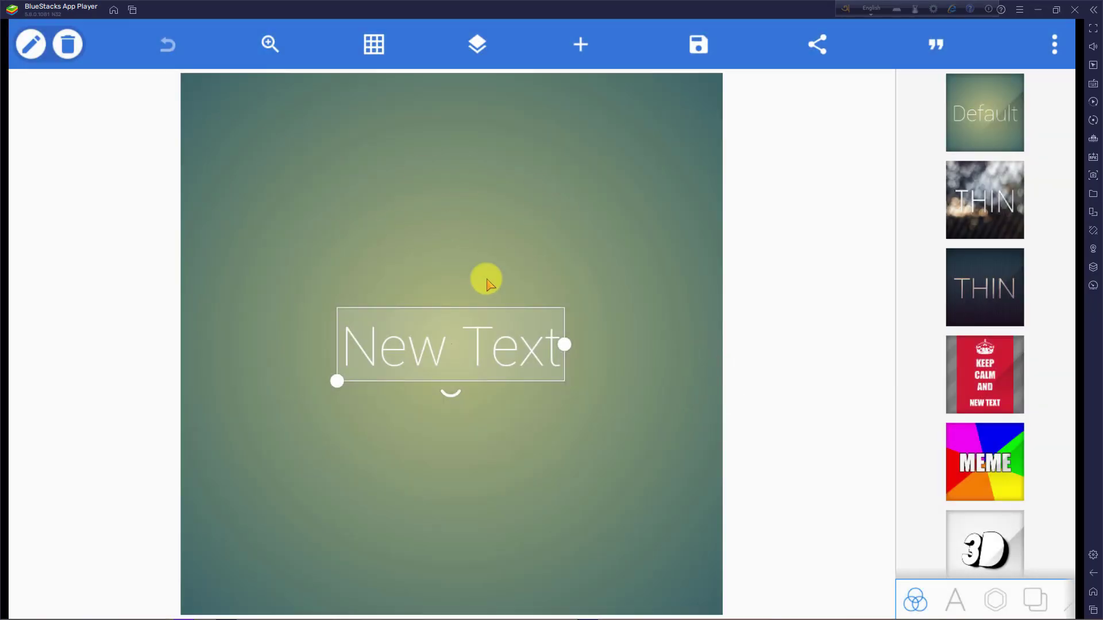
Delete the default New Text object and set the image size to the Youtube thumbnail preset.
click(72, 41)
click(772, 369)
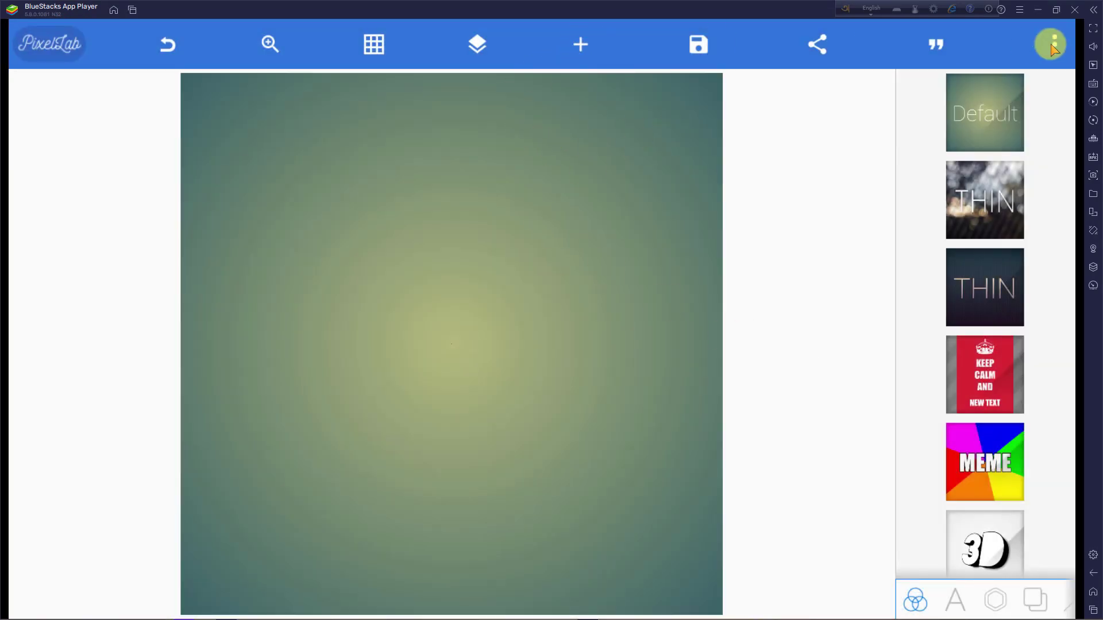
click(1055, 44)
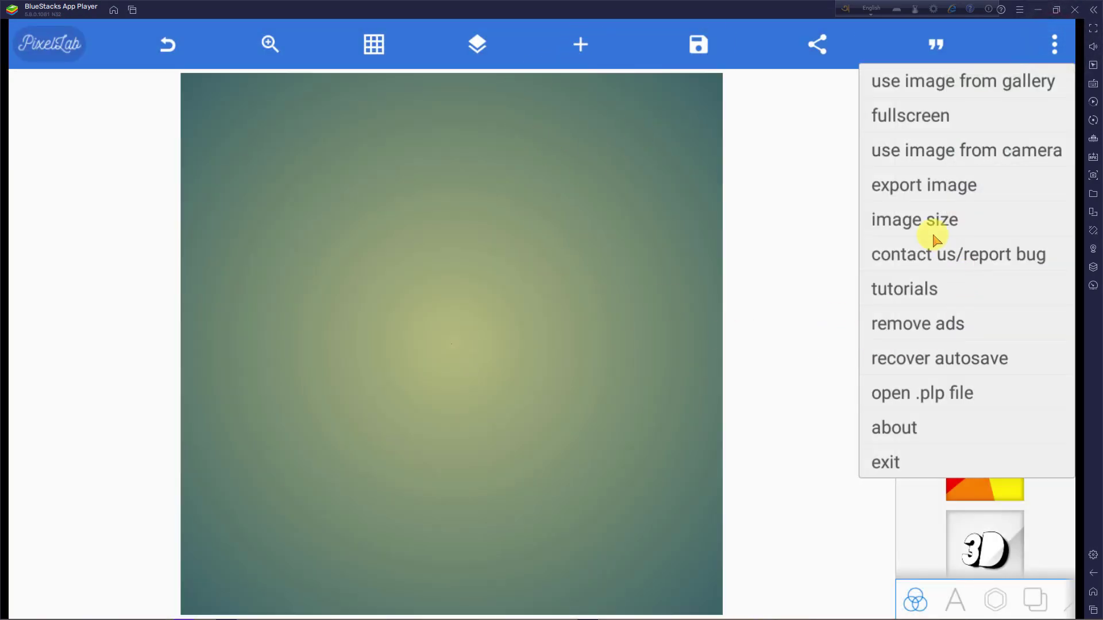
click(929, 224)
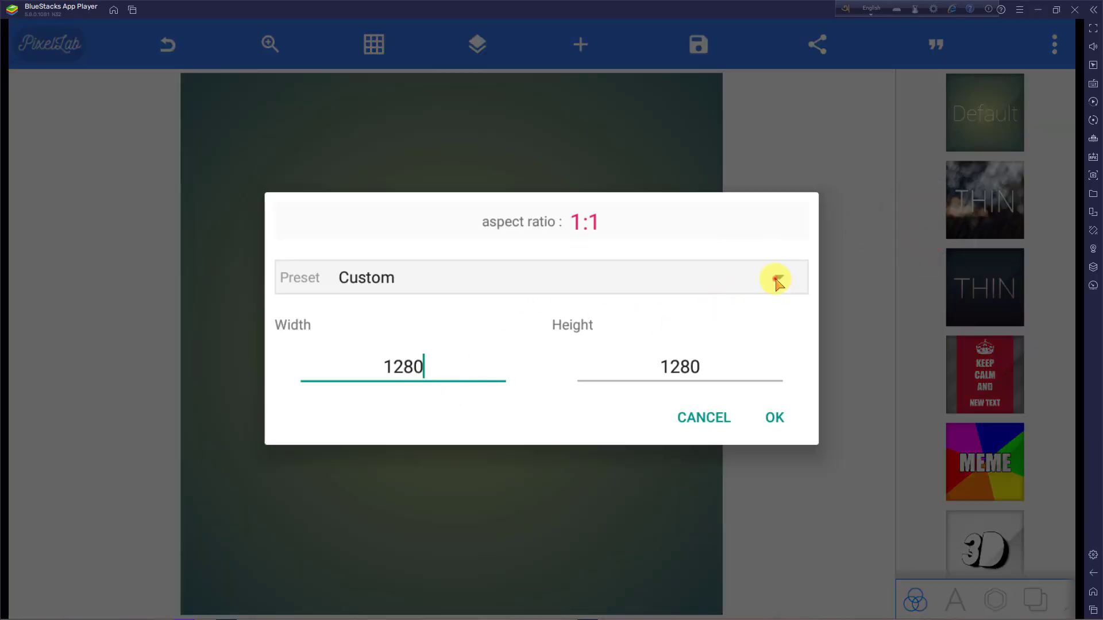
click(777, 279)
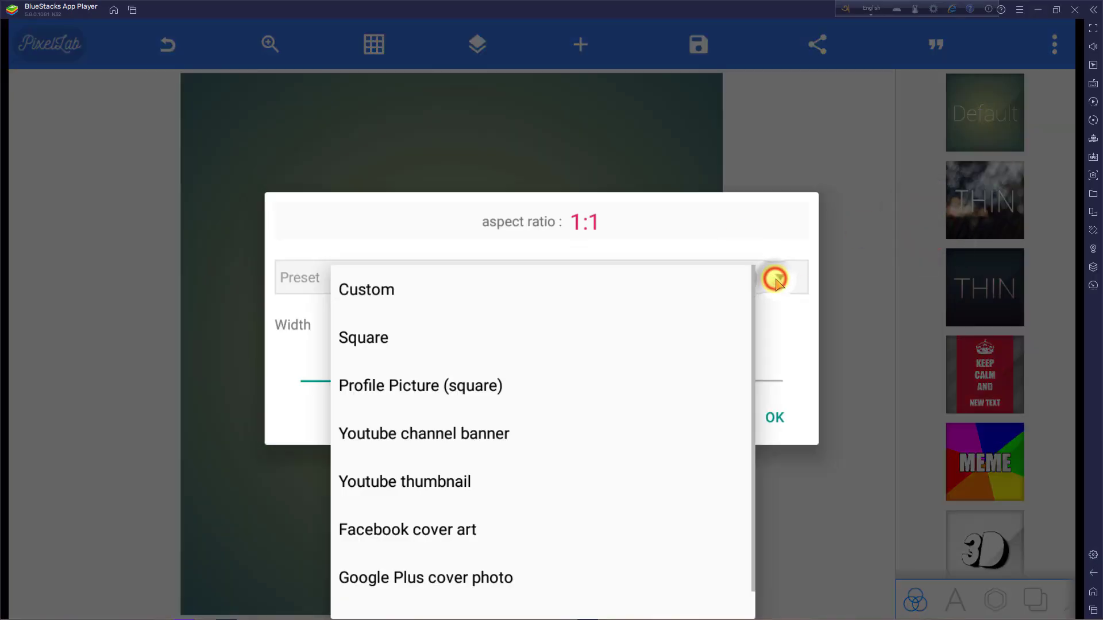
click(421, 477)
click(776, 417)
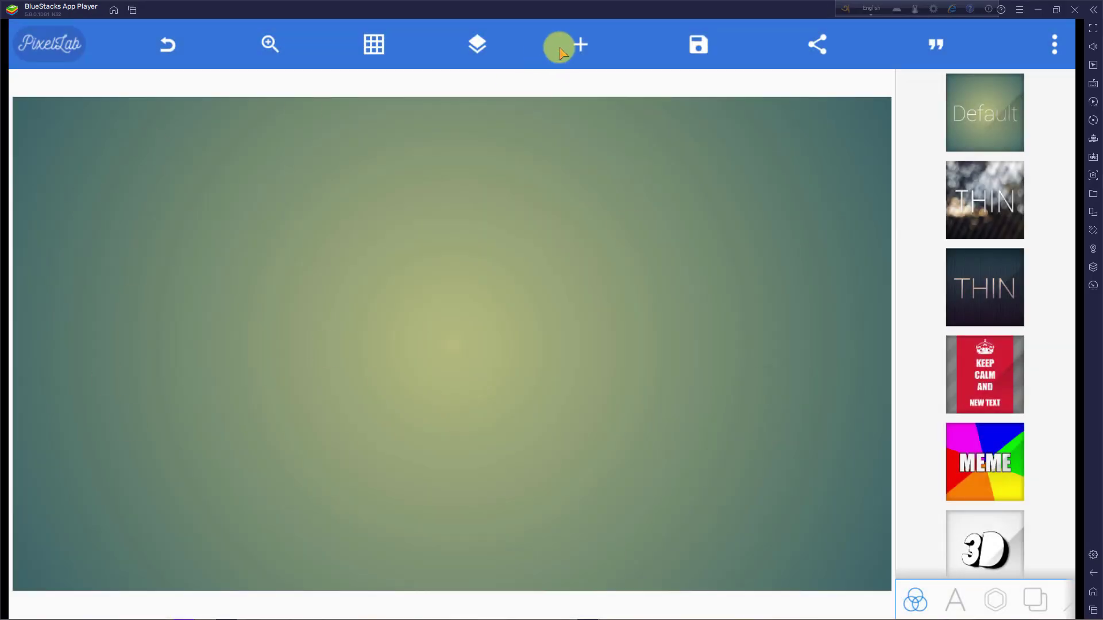
Change the canvas background from a gradient to a solid light pink color.
click(579, 46)
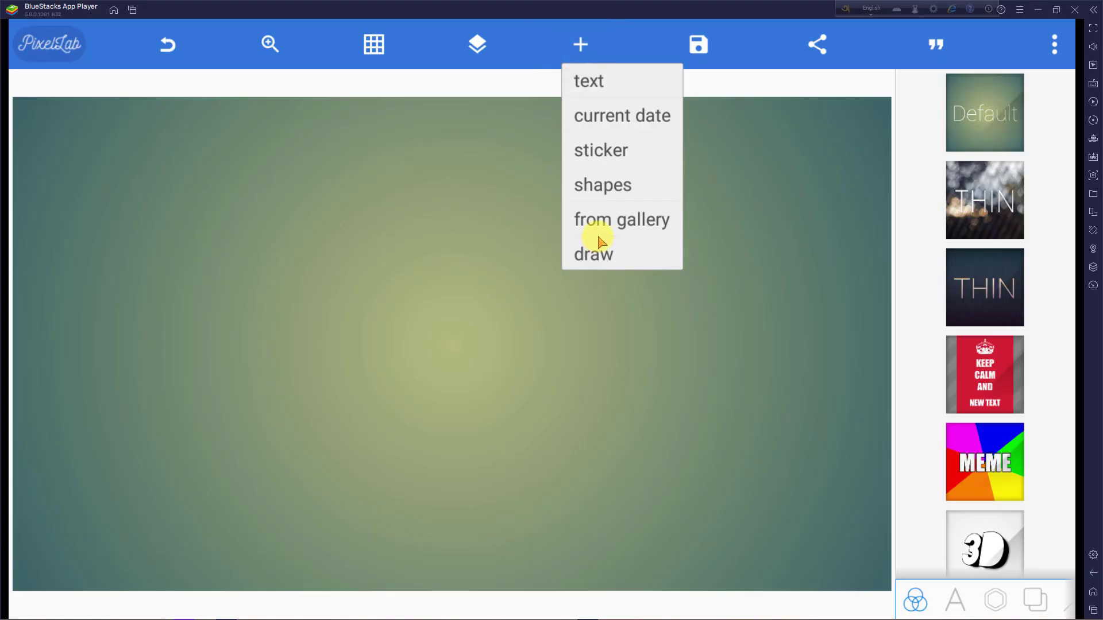
click(447, 246)
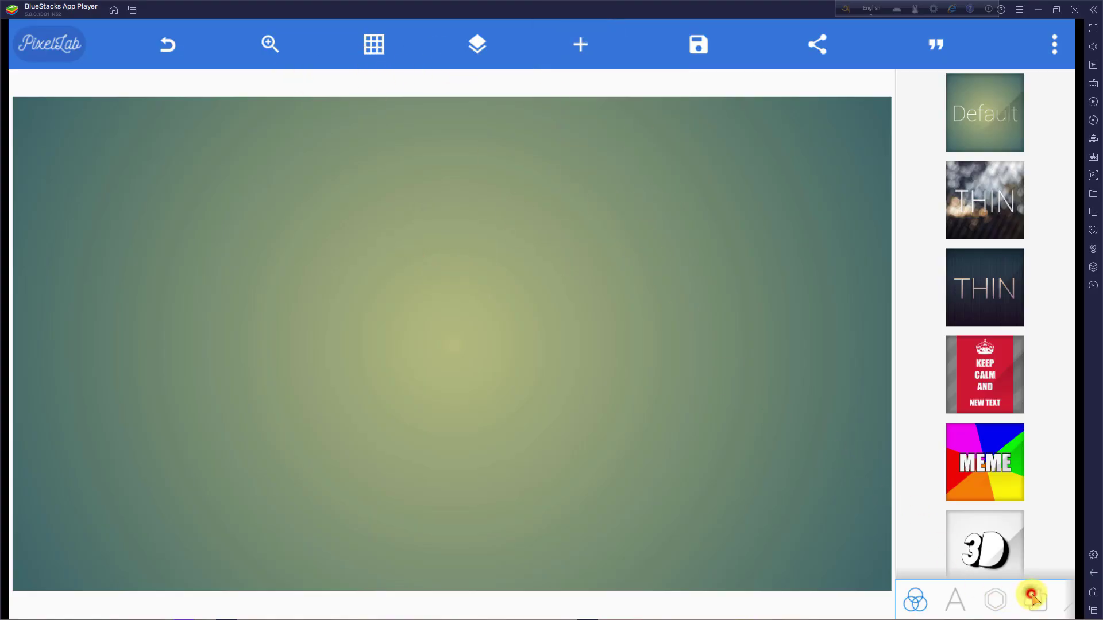
click(1034, 599)
click(937, 115)
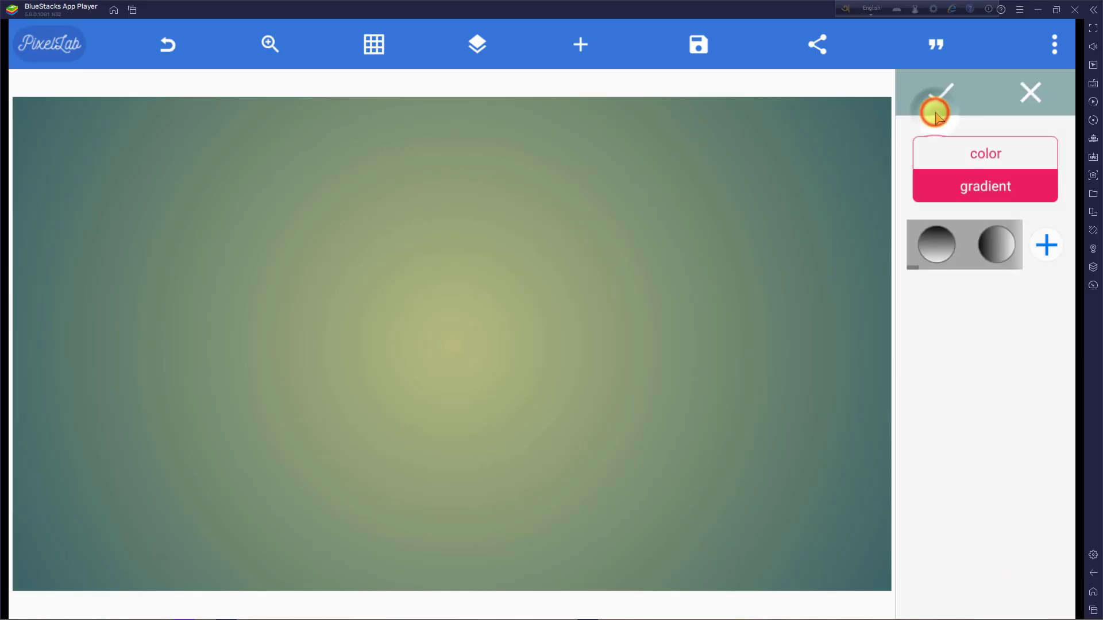
click(987, 154)
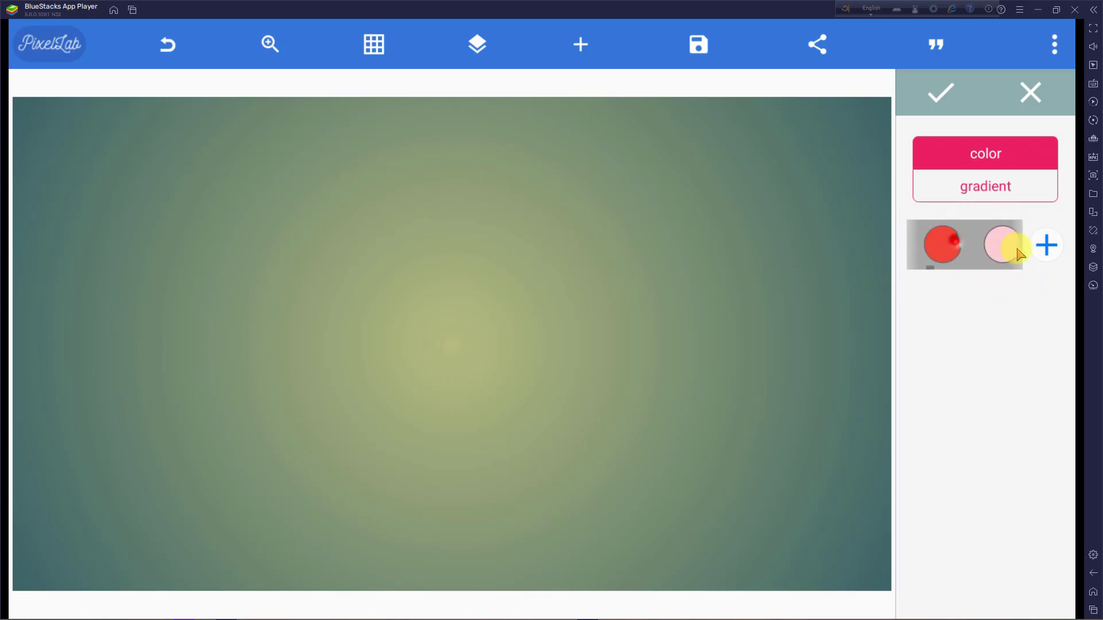
click(969, 262)
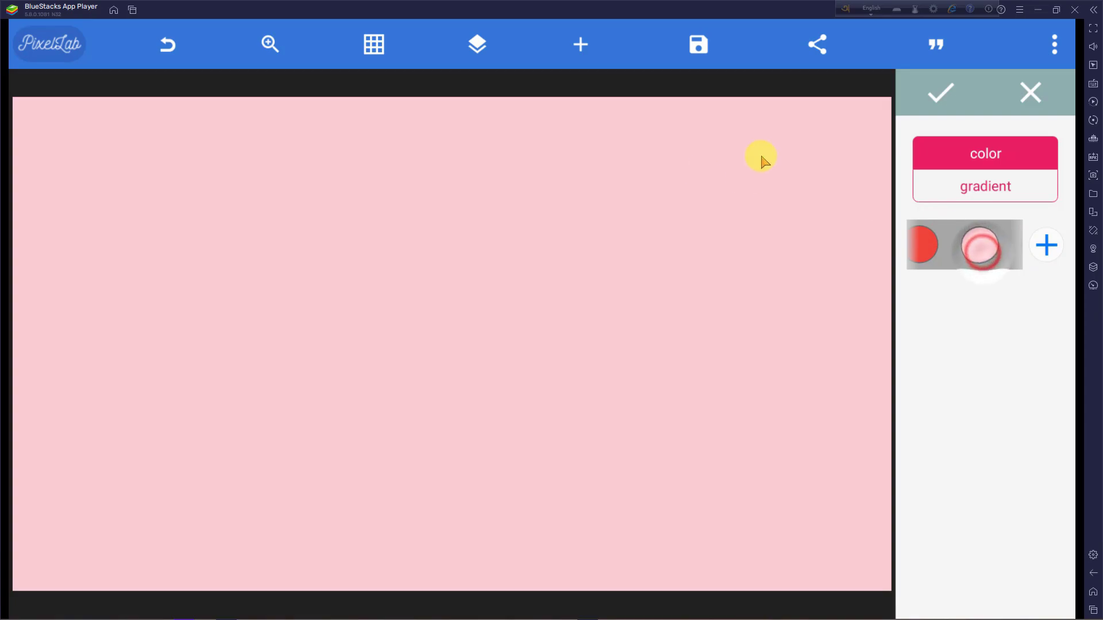
click(942, 92)
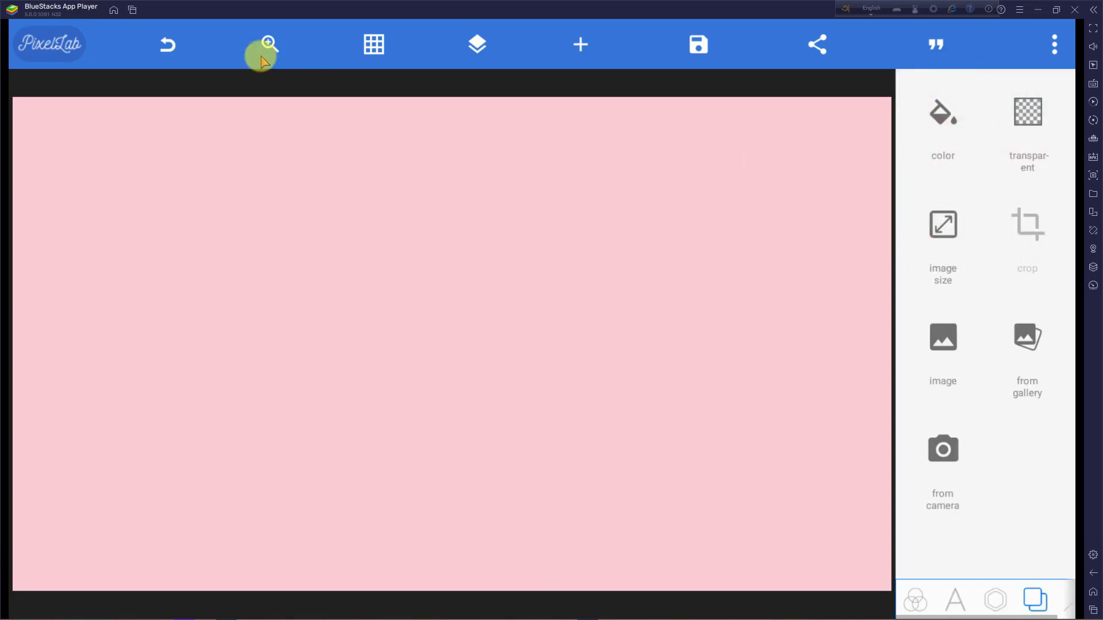
Add a white rectangle shape and stretch it across the full width of the canvas's lower part, down to the bottom edge.
click(579, 41)
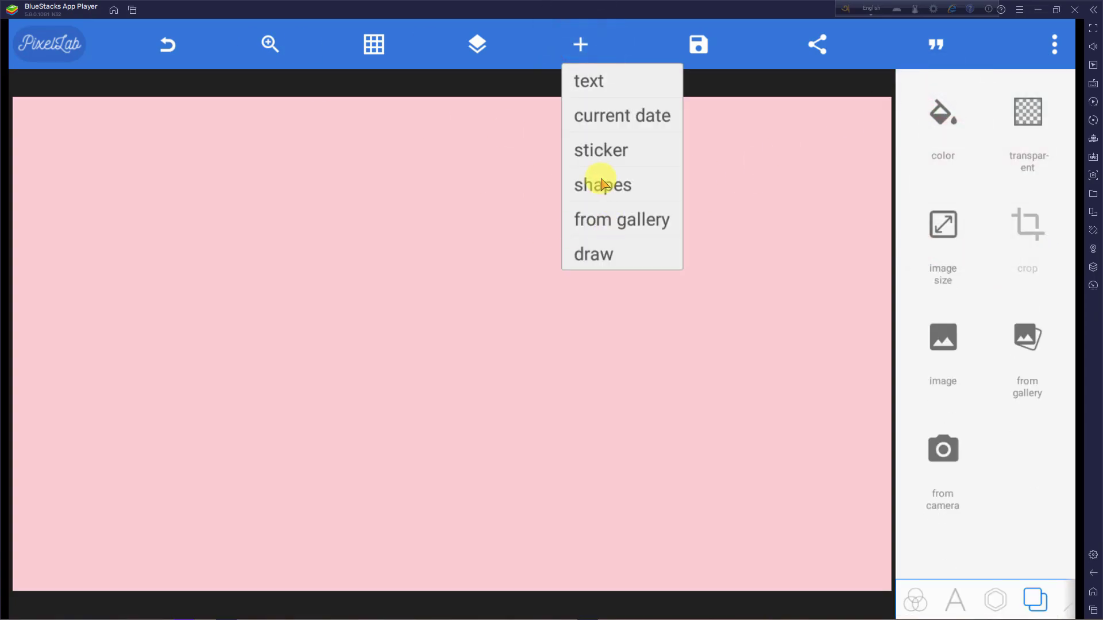
click(601, 189)
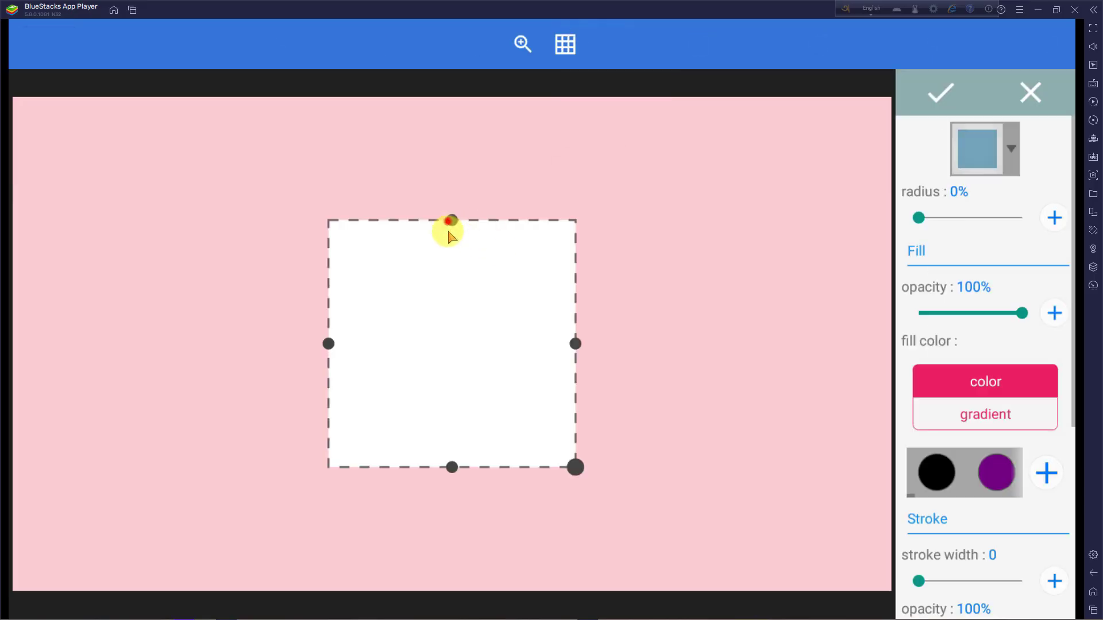
drag(447, 221, 444, 365)
drag(430, 405, 98, 408)
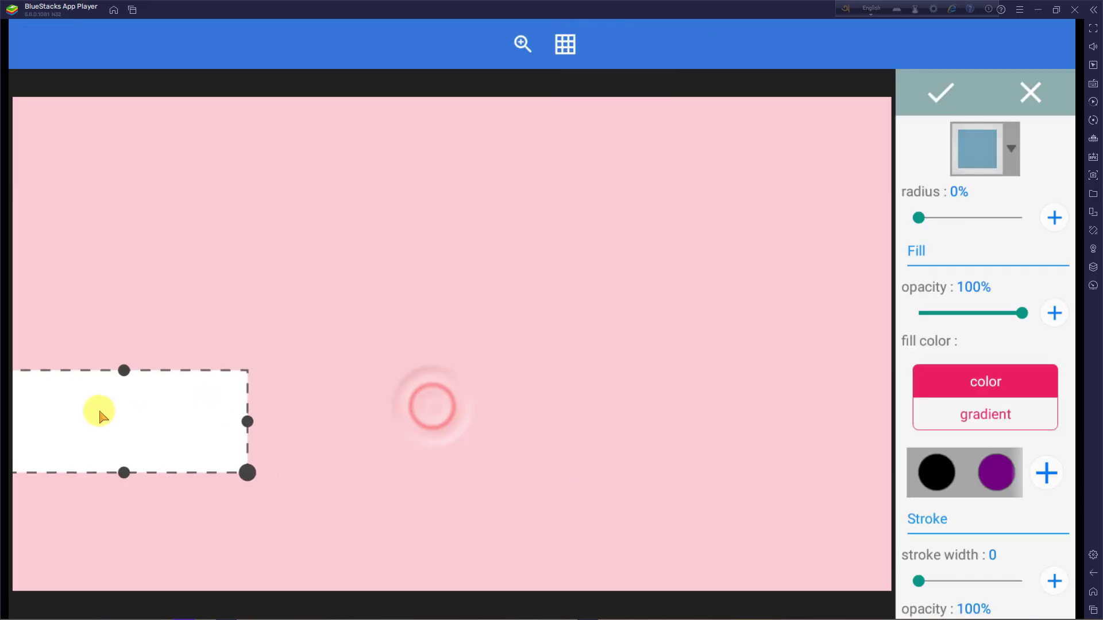
drag(242, 422, 886, 524)
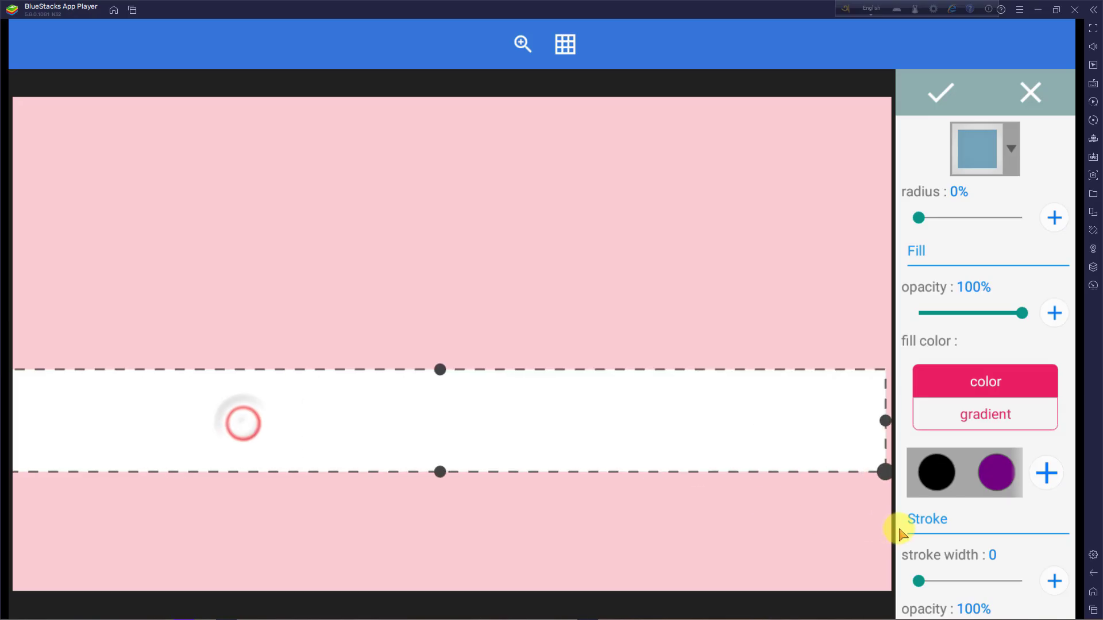
drag(447, 472, 445, 593)
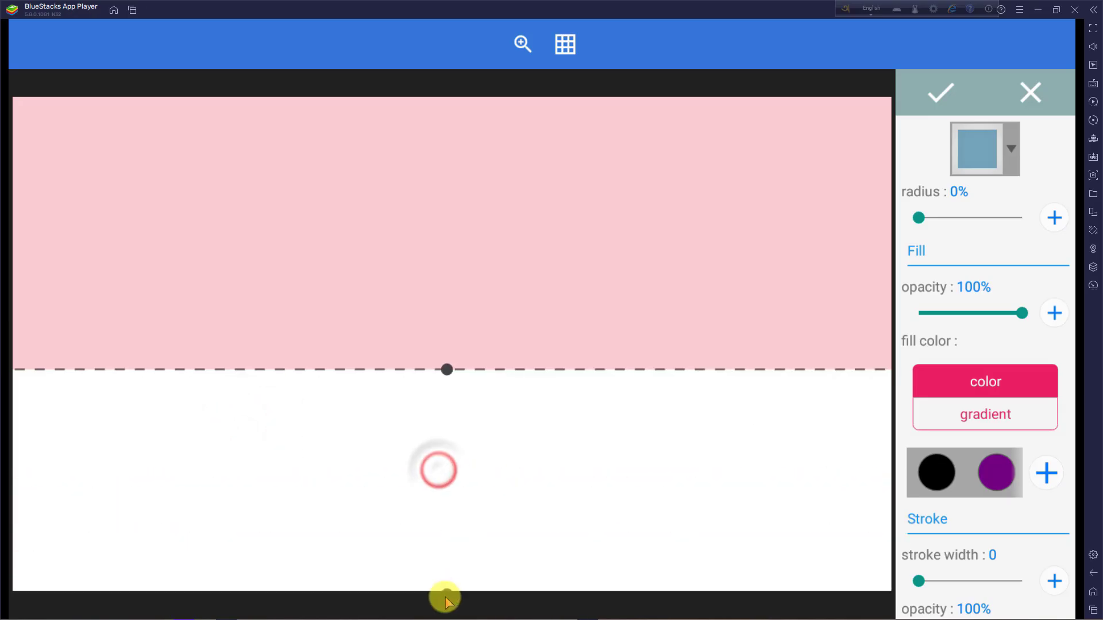
Recolor the white rectangle with a solid gray fill and apply the shape to the canvas.
click(501, 498)
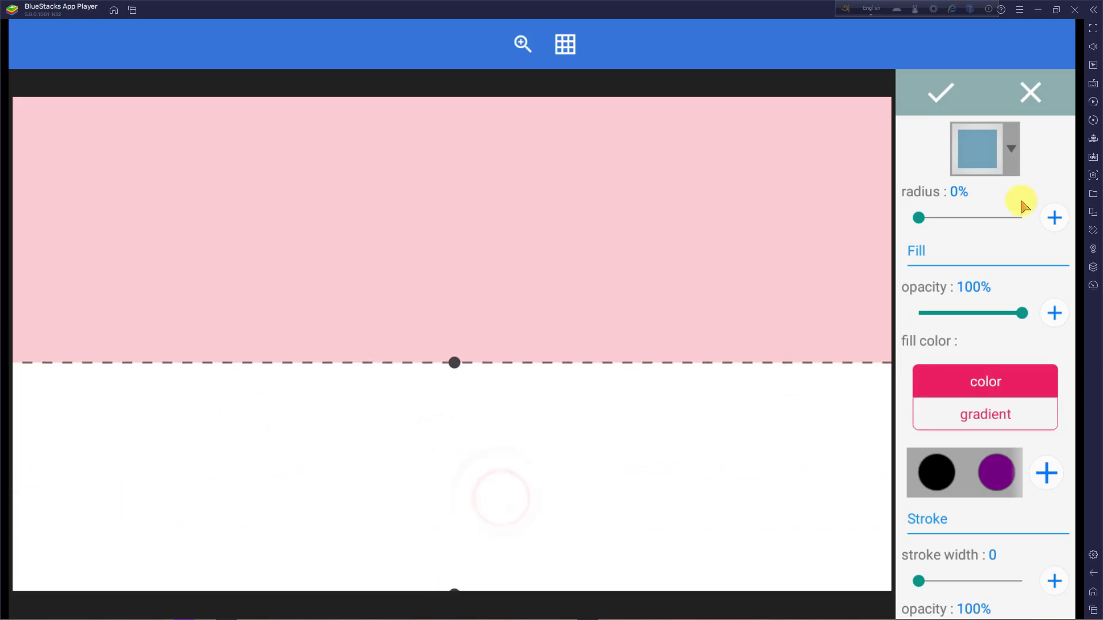
scroll(1005, 436, down, 5)
mouse_move(1005, 301)
mouse_down()
mouse_move(855, 296)
mouse_move(1029, 291)
mouse_move(360, 293)
mouse_move(918, 270)
mouse_move(982, 288)
mouse_move(618, 287)
mouse_move(1011, 290)
mouse_move(655, 295)
mouse_up()
click(999, 286)
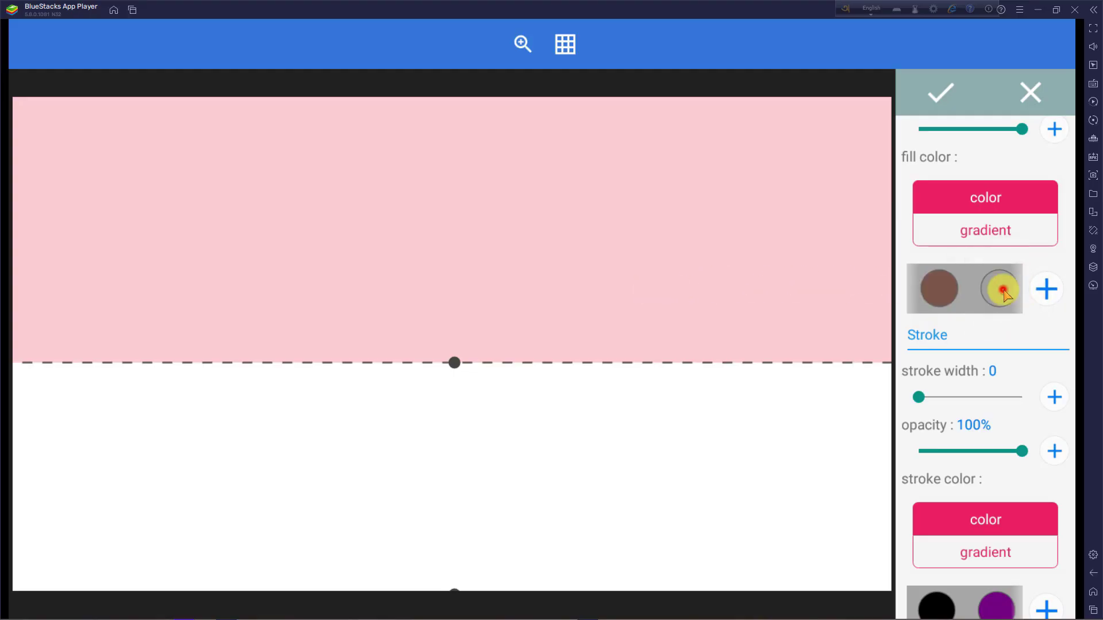
click(606, 262)
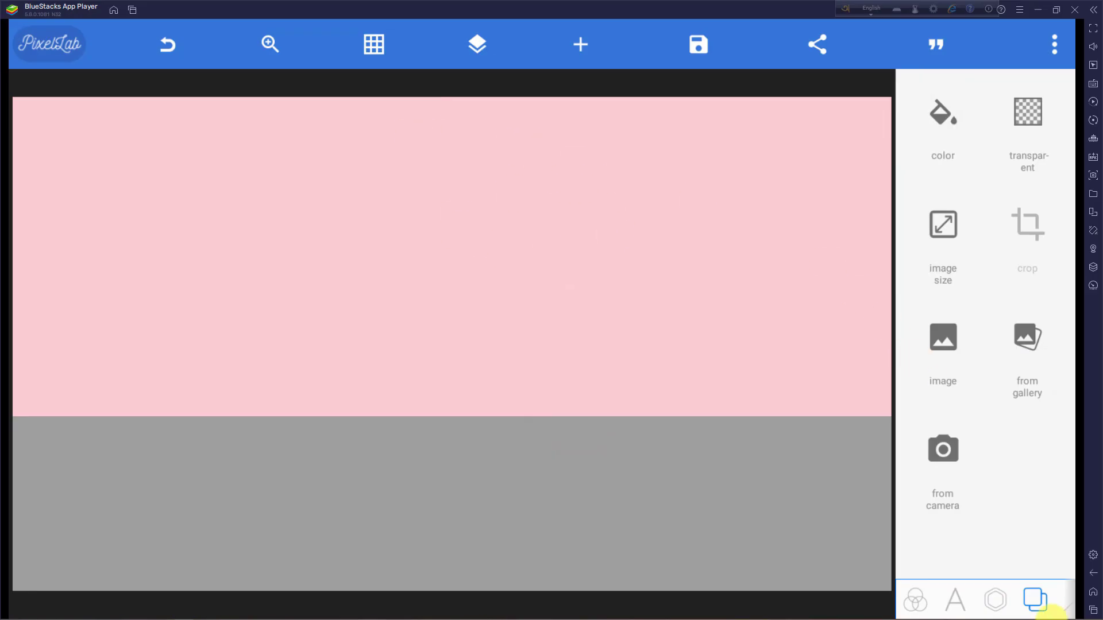
click(1040, 13)
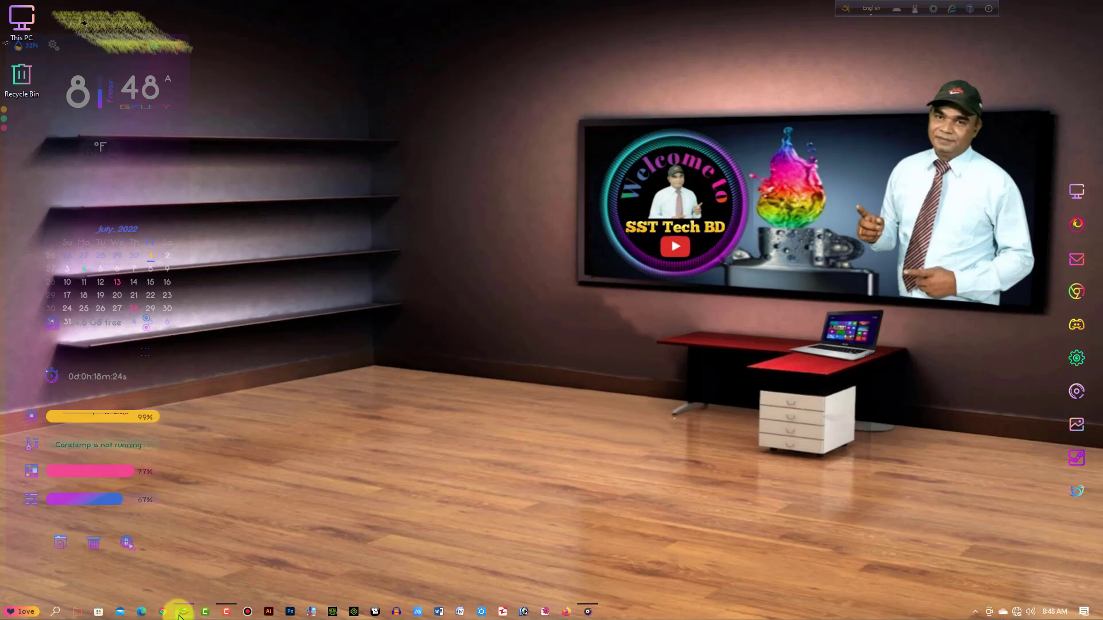
click(179, 616)
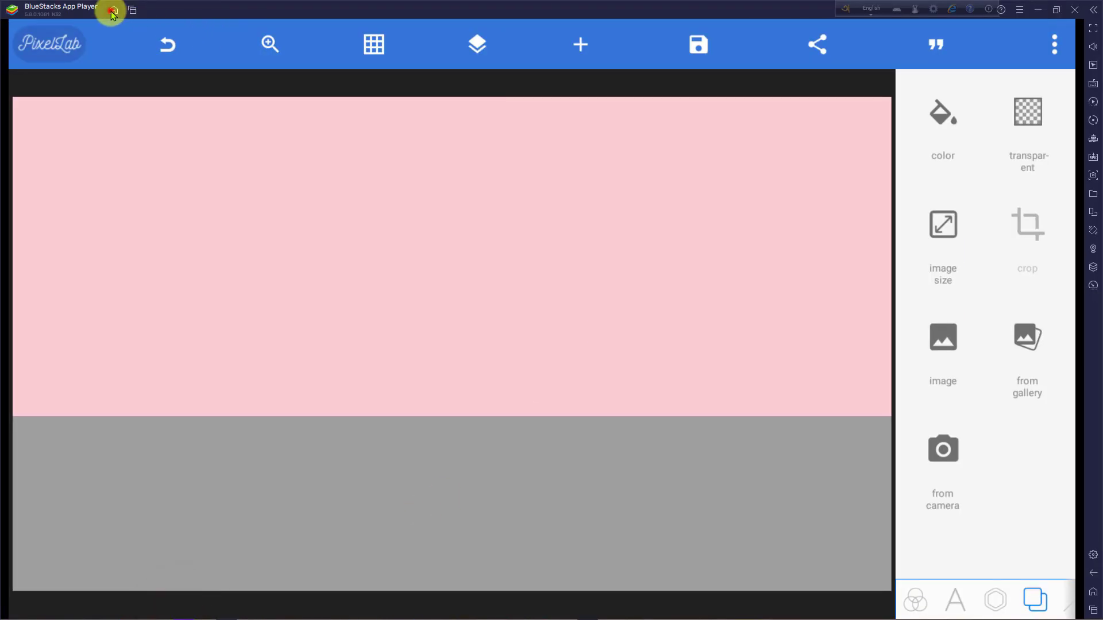
Open the Play Store from the BlueStacks home screen and try to search for ibispaint without an internet connection.
click(113, 12)
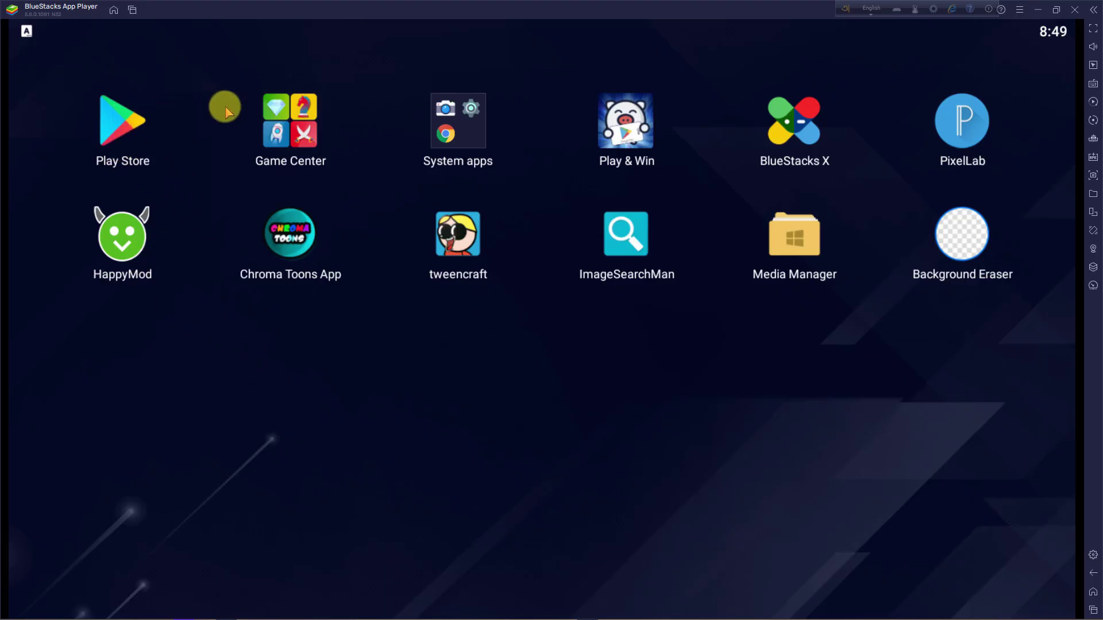
click(115, 122)
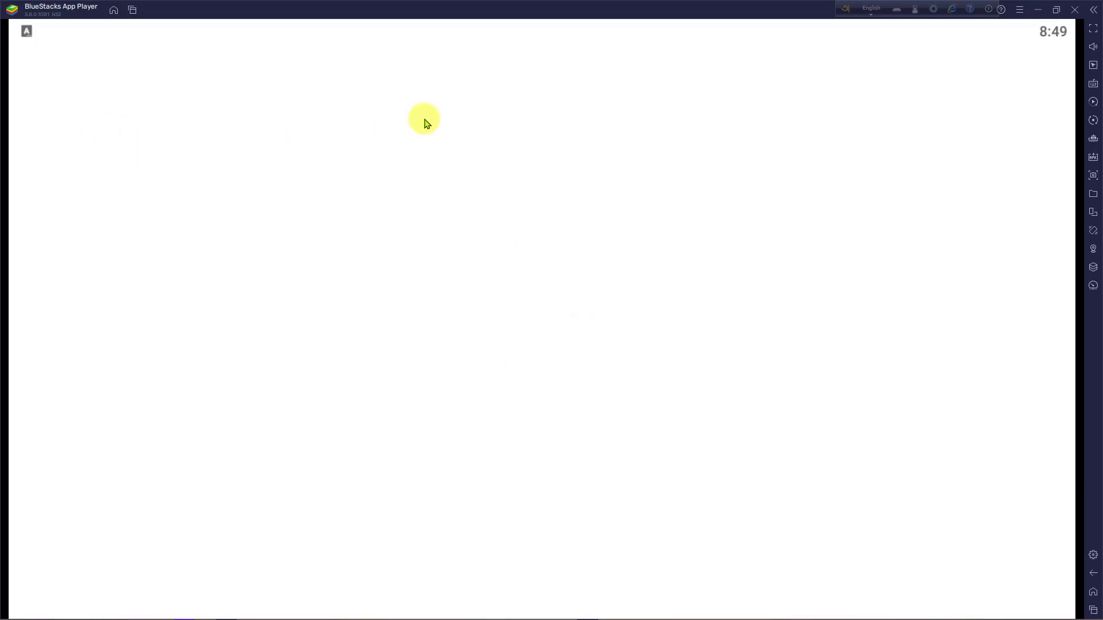
click(405, 79)
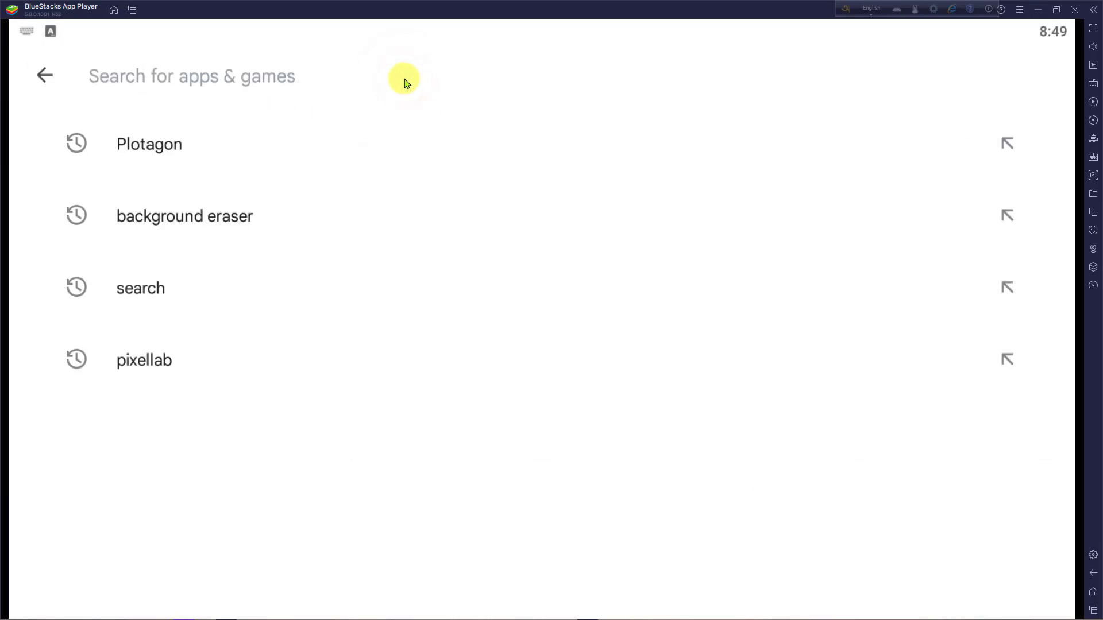
text(ibispaint)
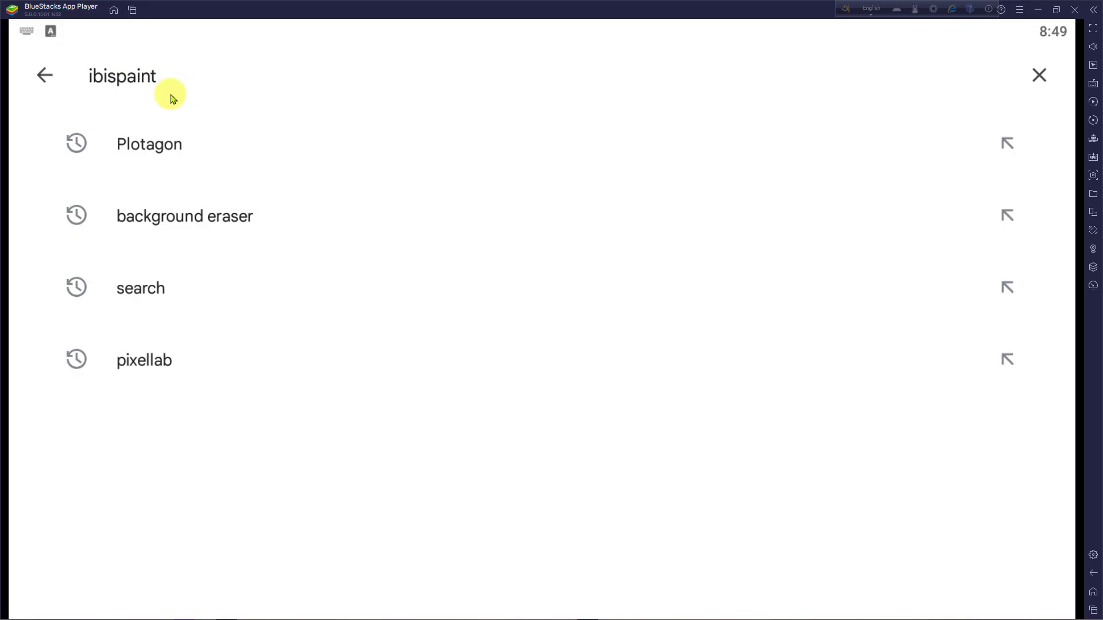
key(Return)
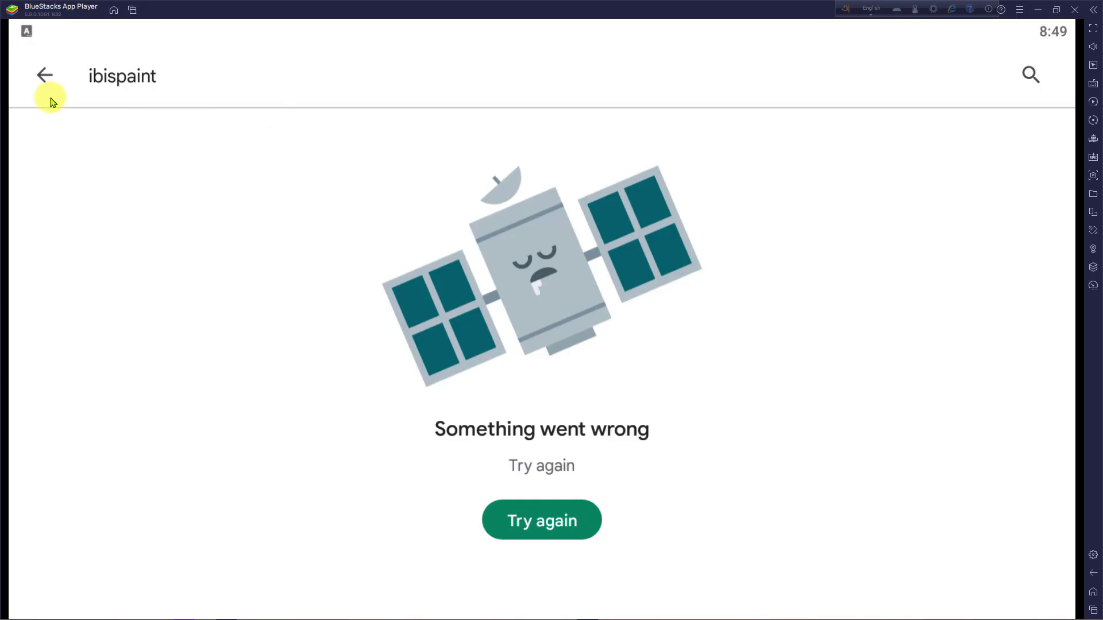
click(39, 75)
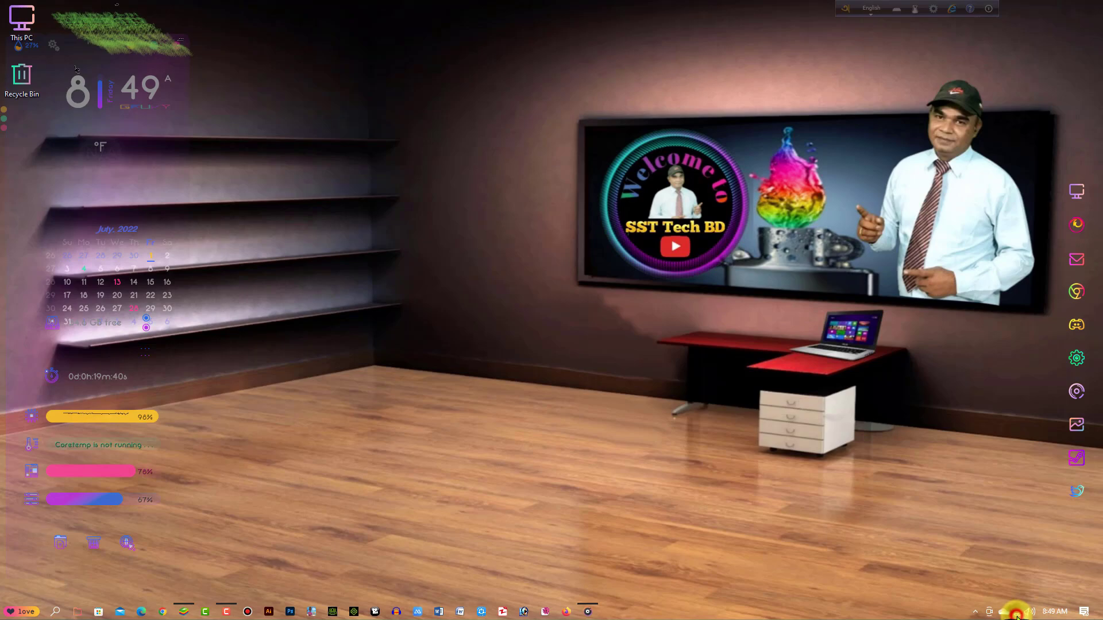
Connect the PC to the available secured Wi-Fi network with automatic connection enabled.
click(1016, 612)
click(913, 287)
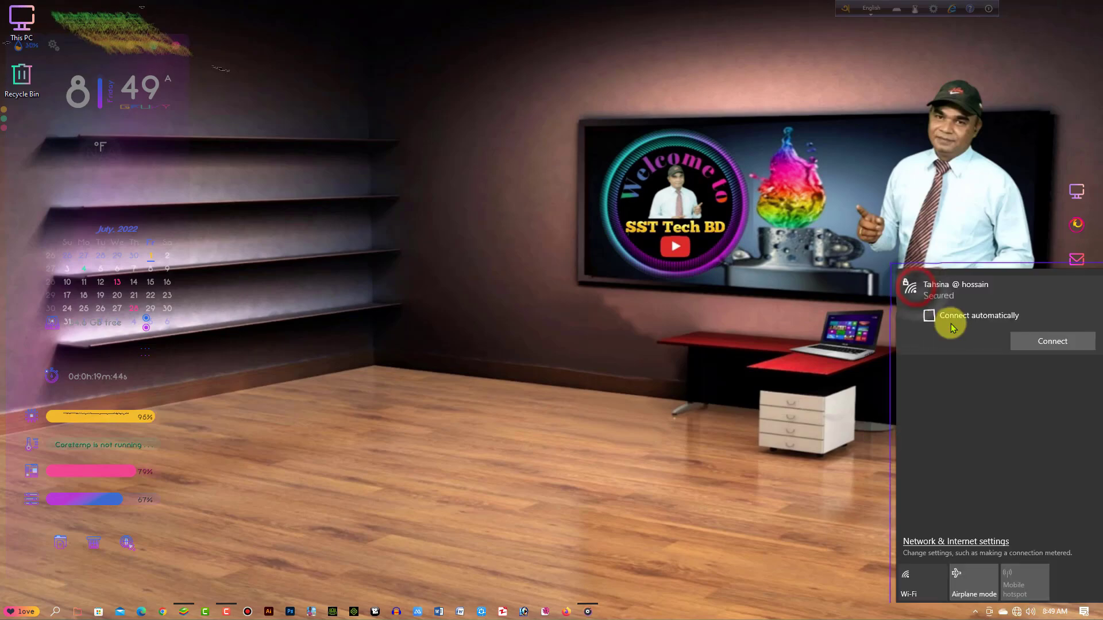
click(929, 316)
click(1028, 341)
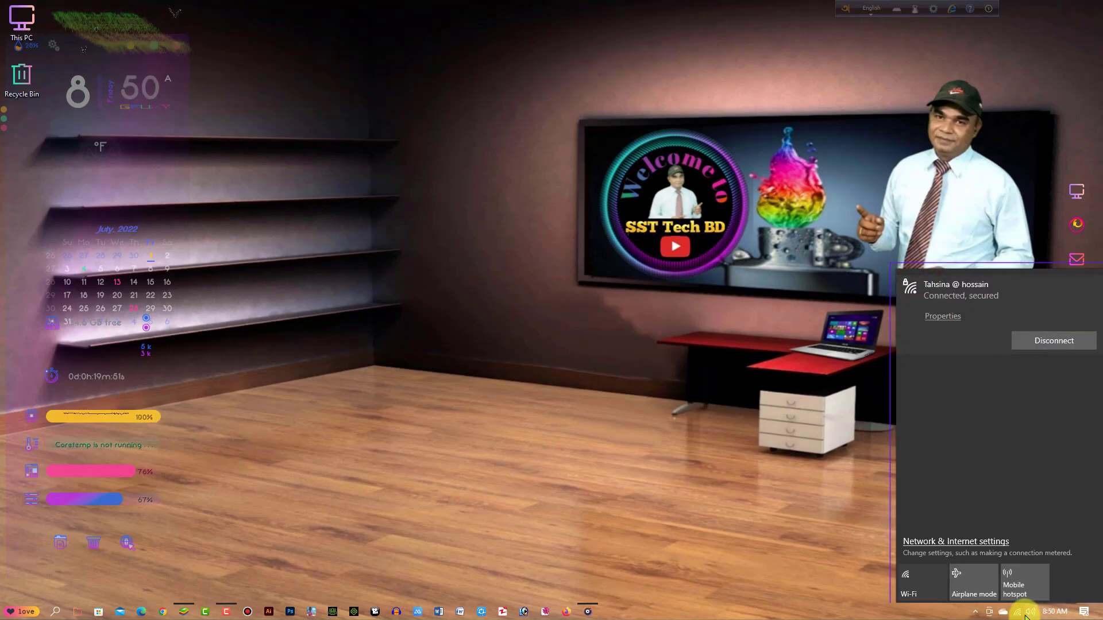
click(650, 320)
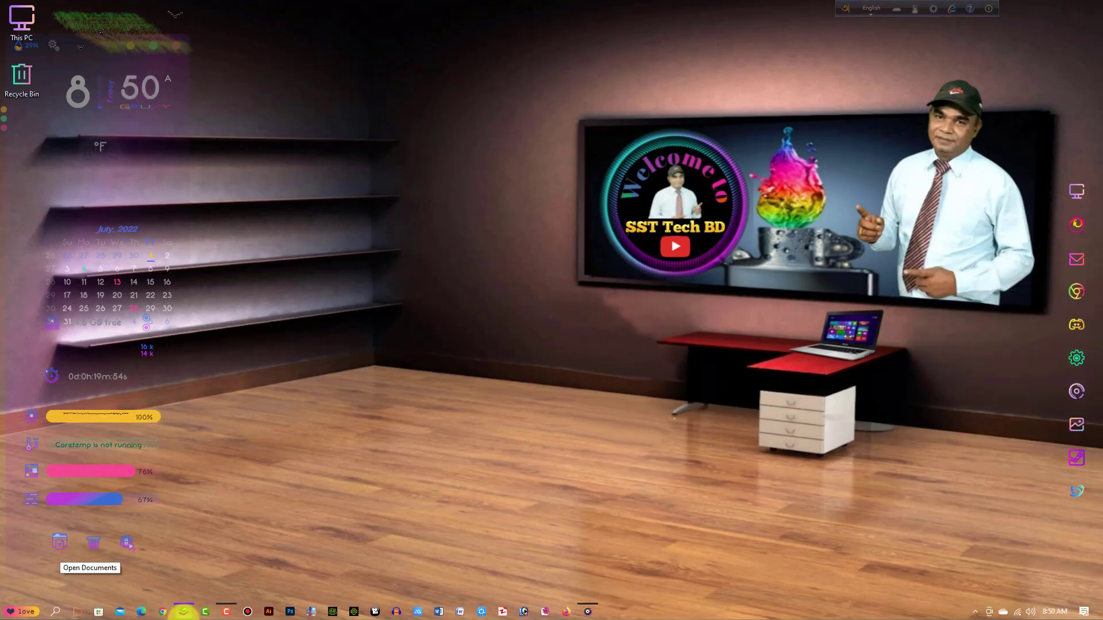
Switch back to BlueStacks and search the Play Store for ibispaint using the recent search entry.
click(183, 613)
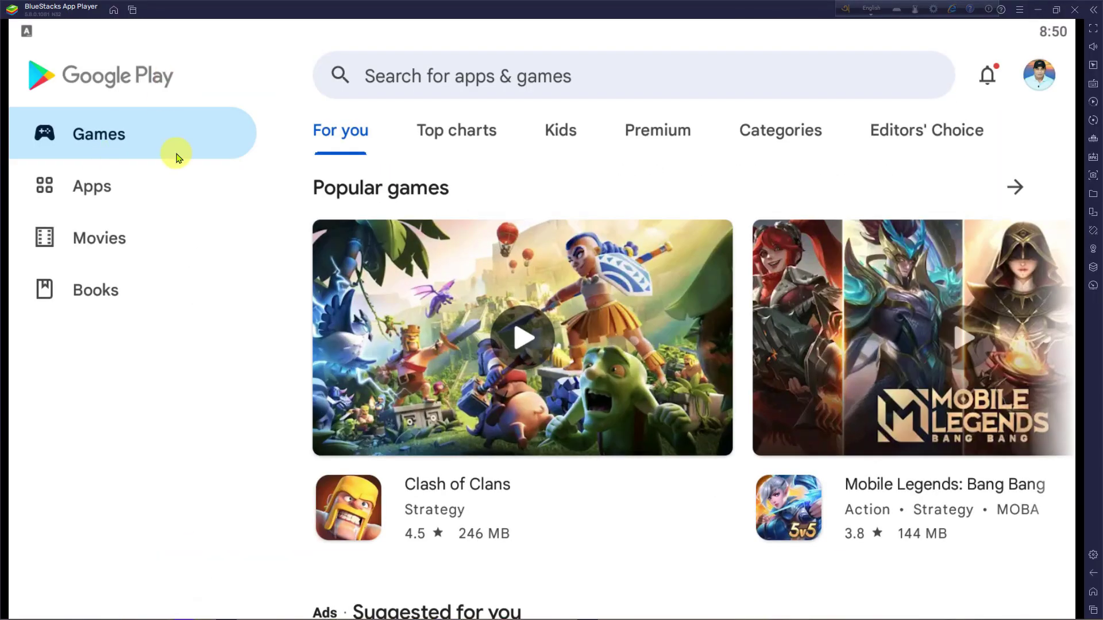
click(393, 87)
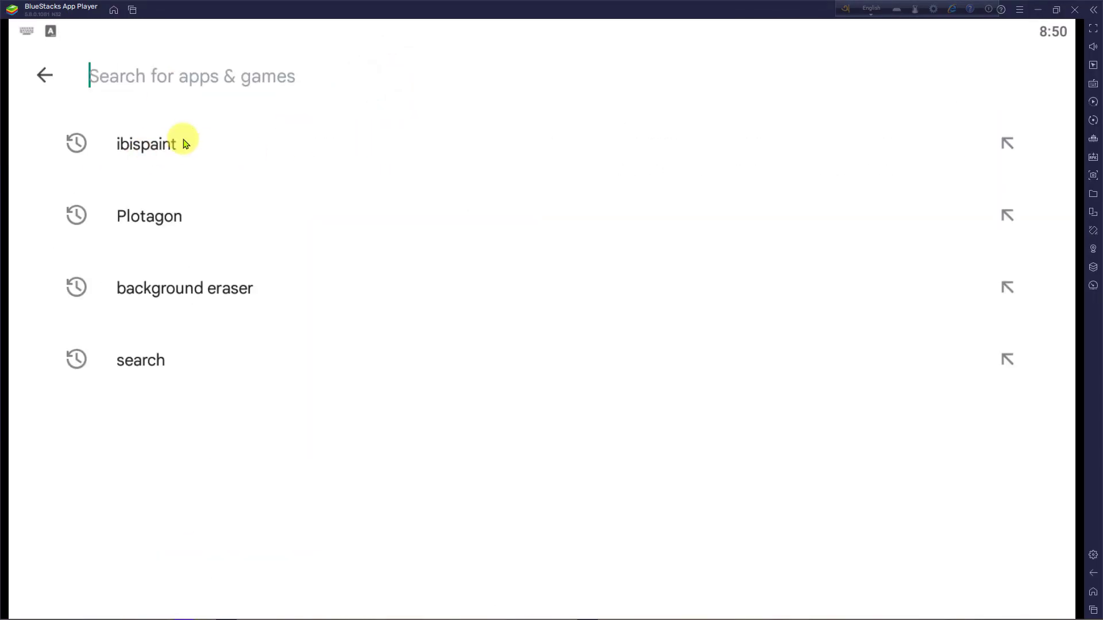
click(140, 145)
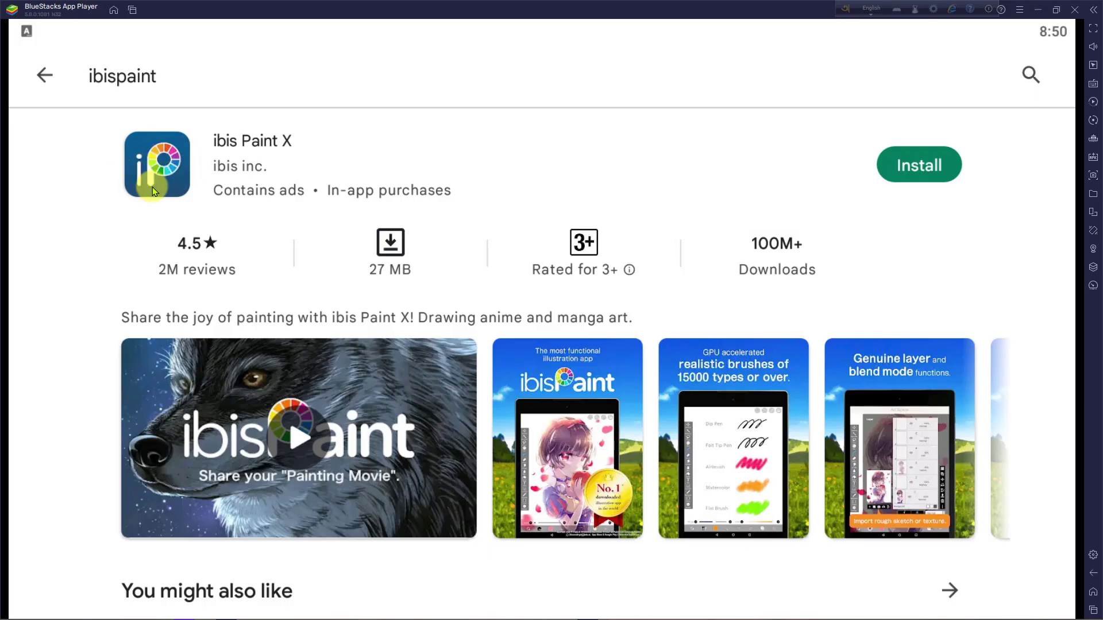
Search the Play Store for drawing cartoons 2 and browse the preview images of Draw Cartoons 2.
click(44, 75)
click(375, 74)
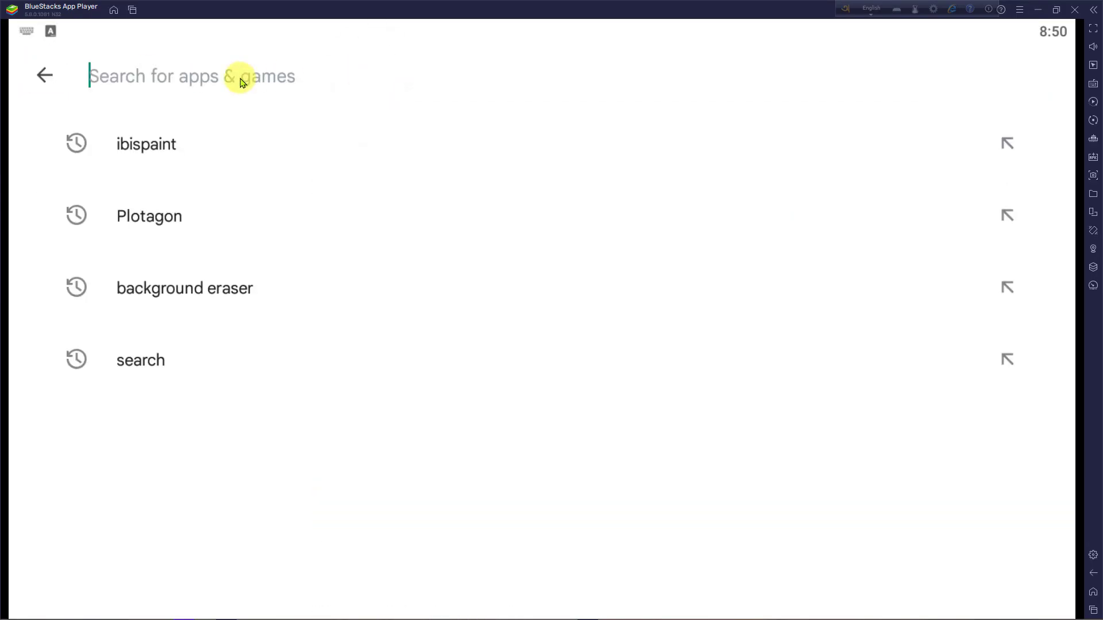
text(drawing cartoon)
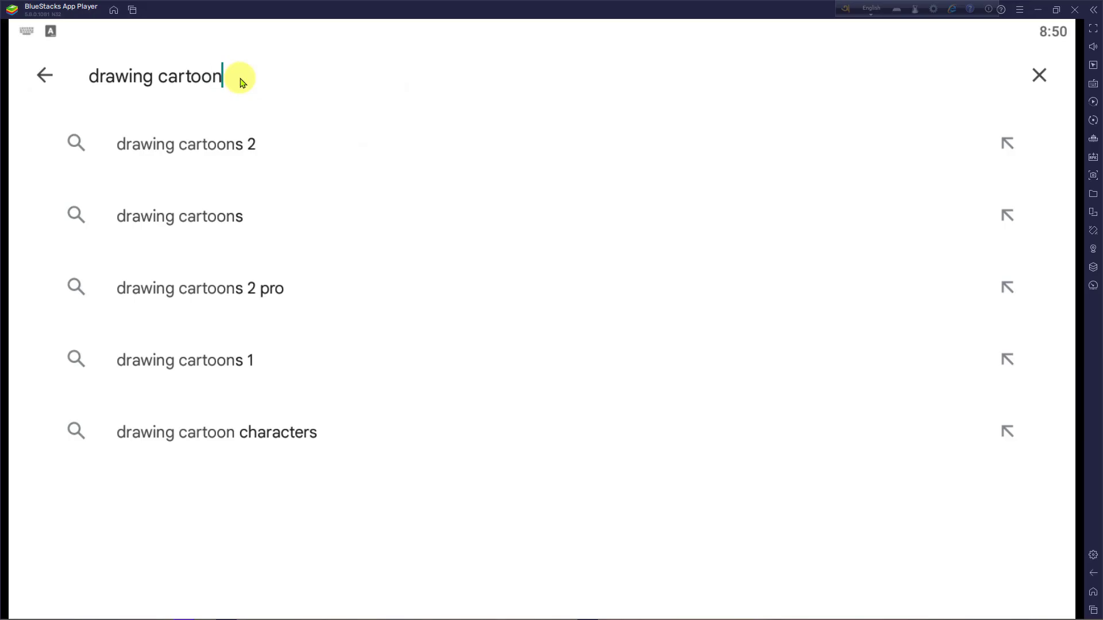
click(219, 150)
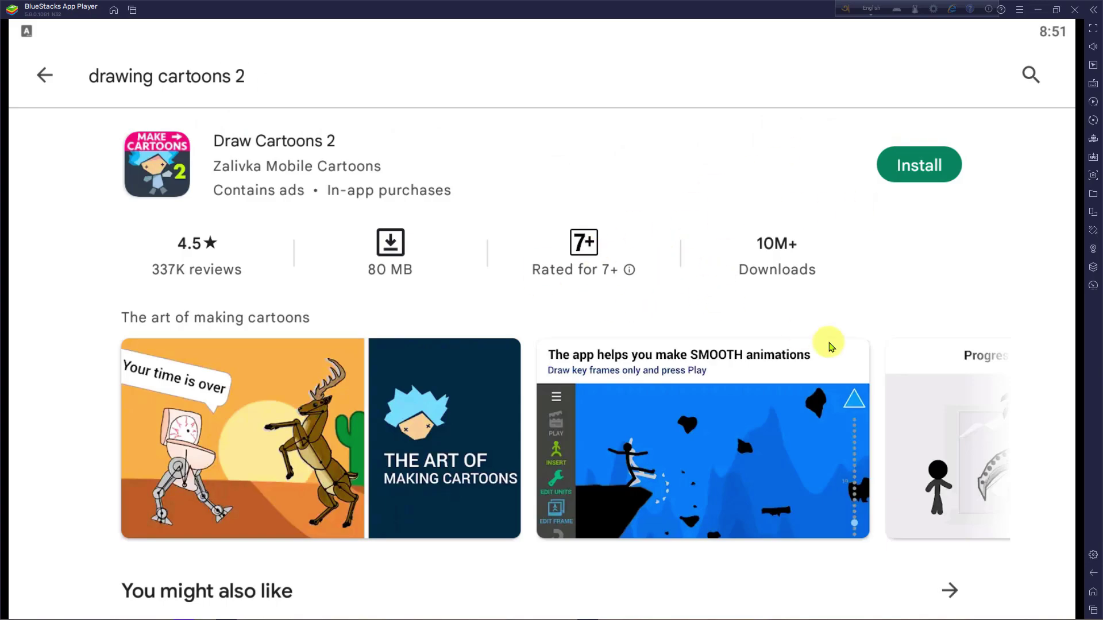
click(939, 452)
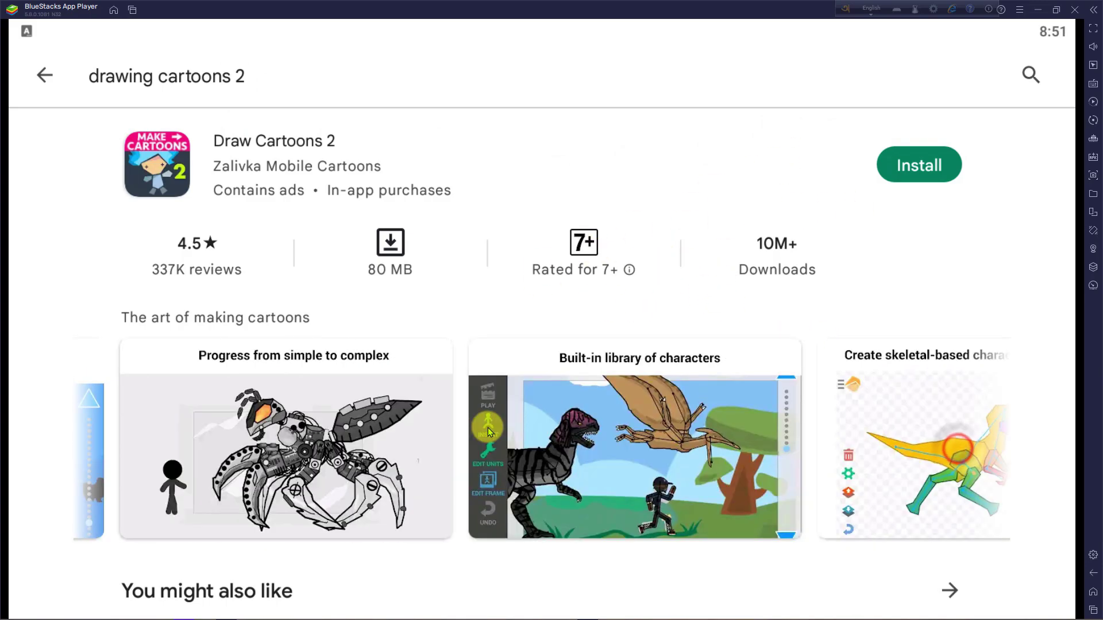